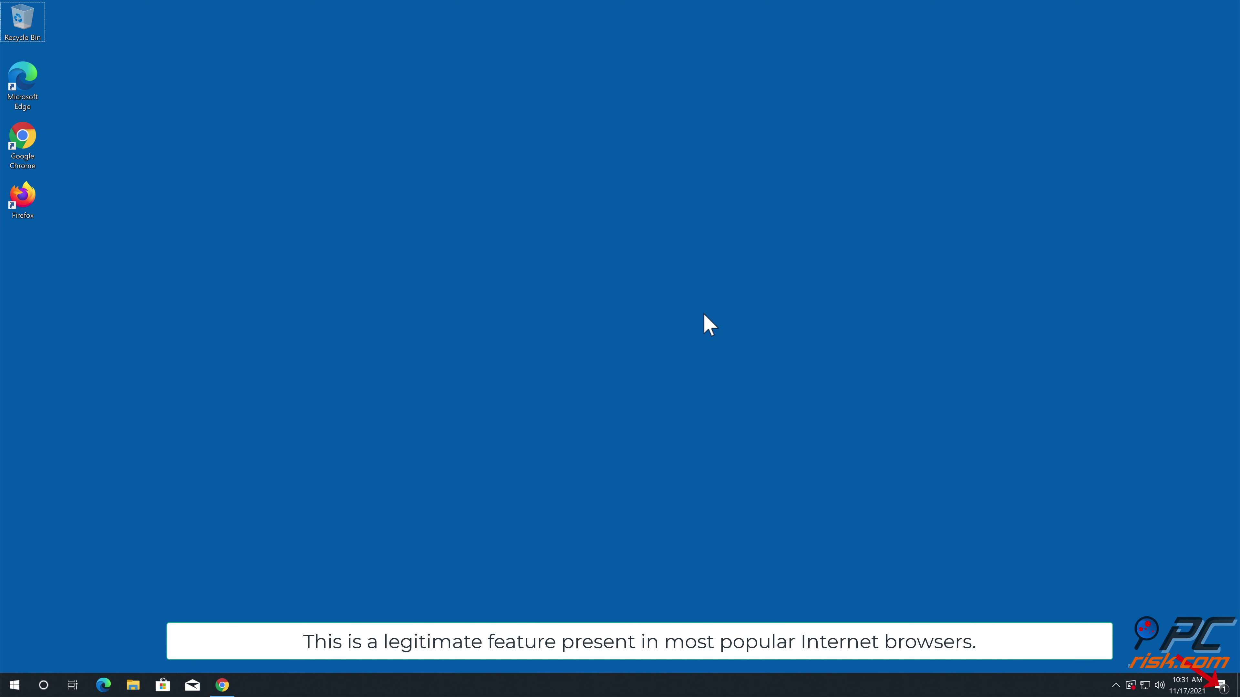
Restore the Chrome window with the fake McAfee page from the taskbar.
left_click(222, 685)
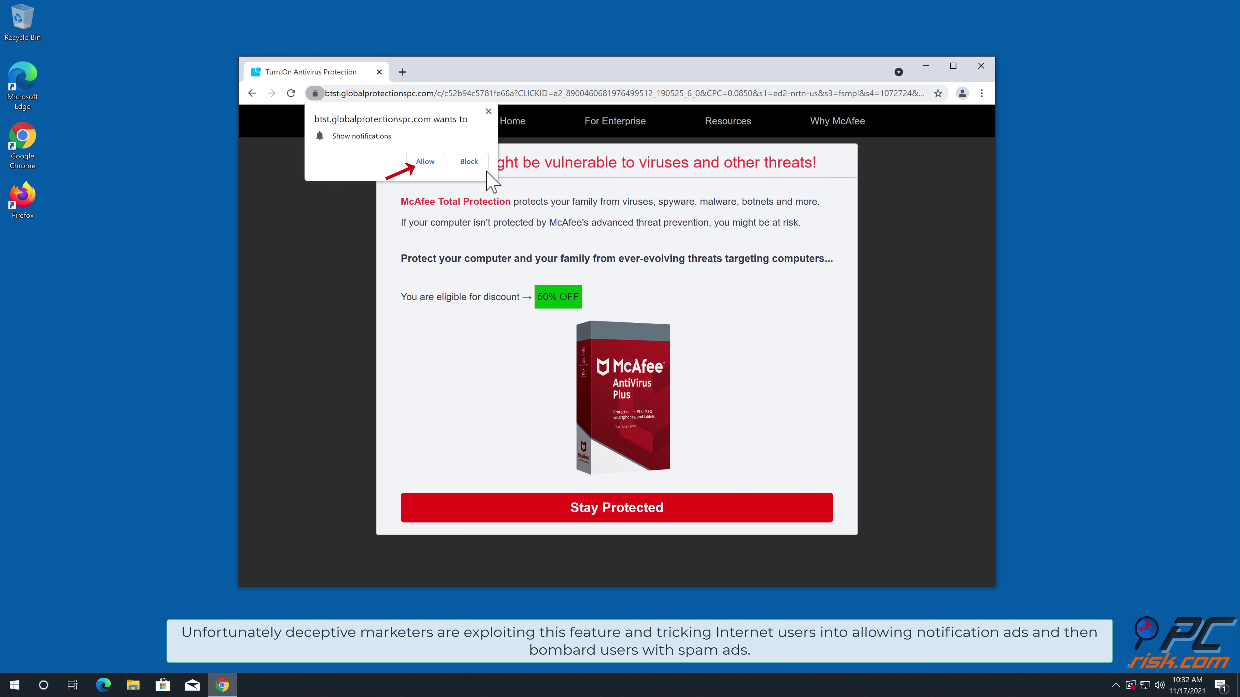
Allow notifications from btst.globalprotectionspc.com and close the Chrome window.
left_click(425, 162)
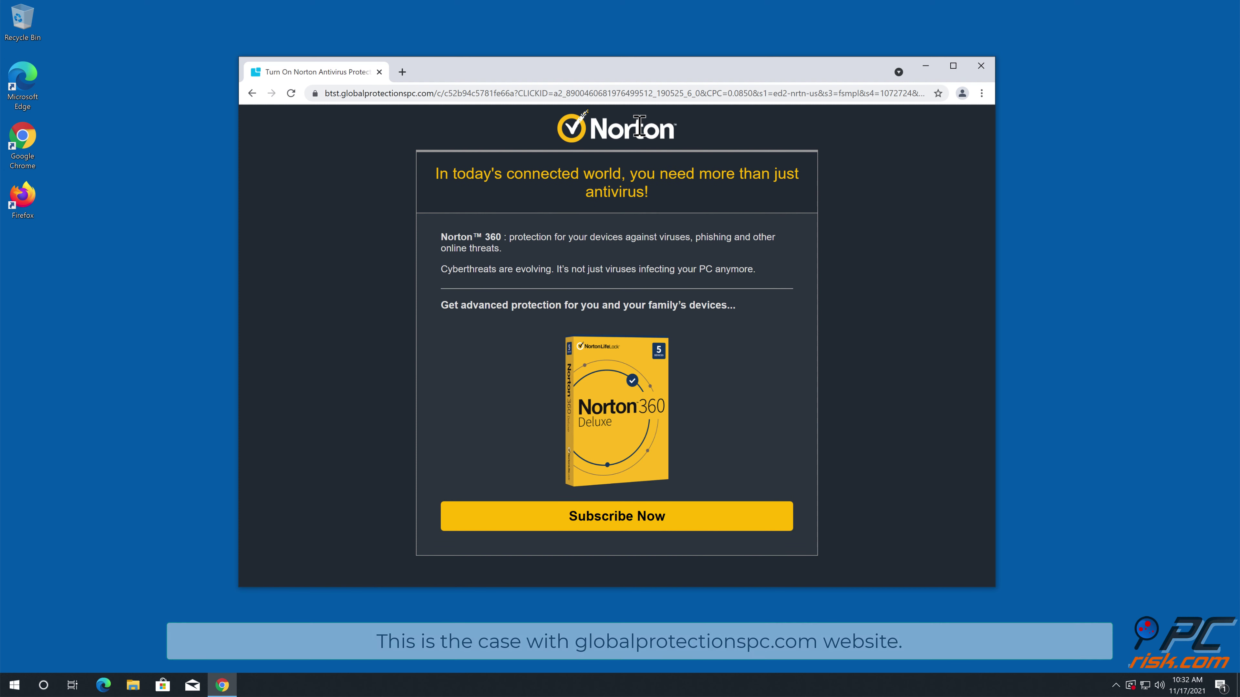
left_click(981, 67)
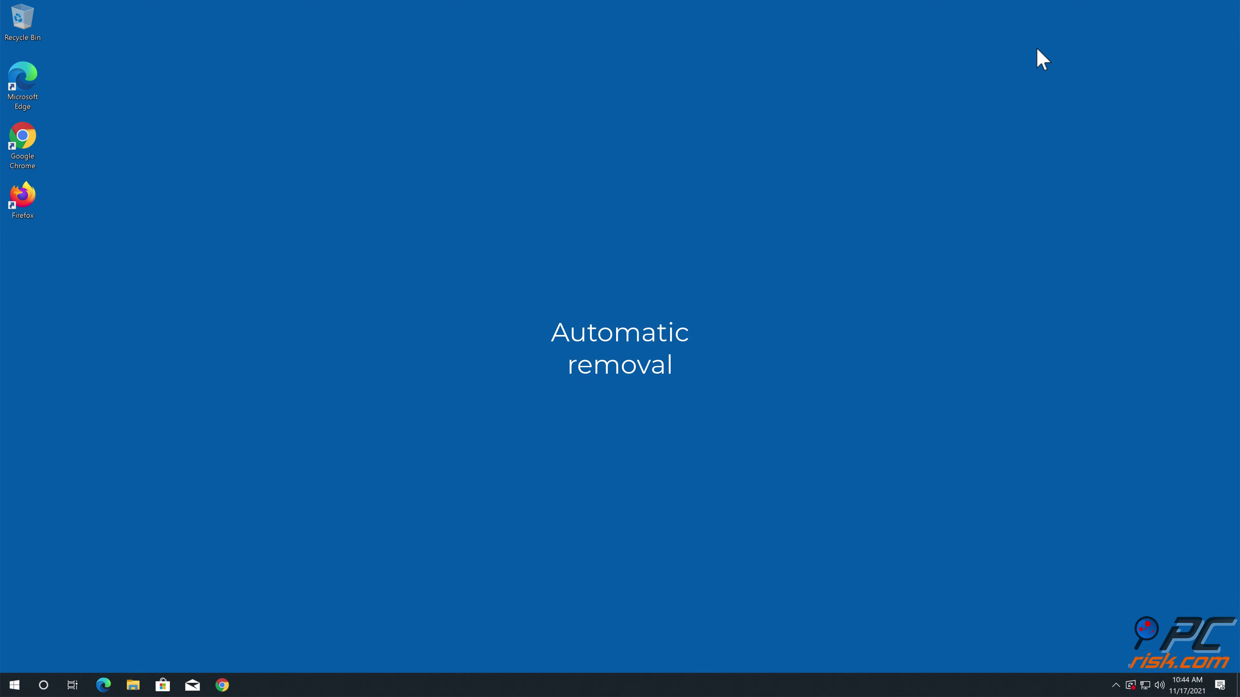
double_click(35, 139)
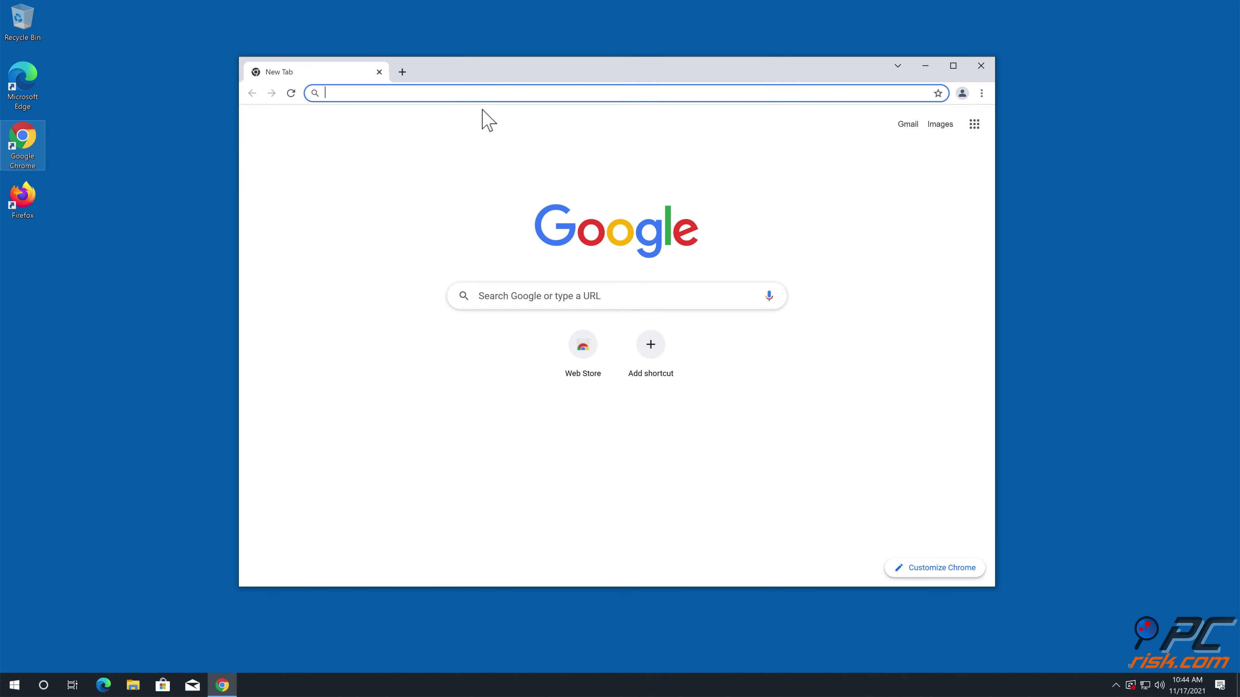
type("www.co")
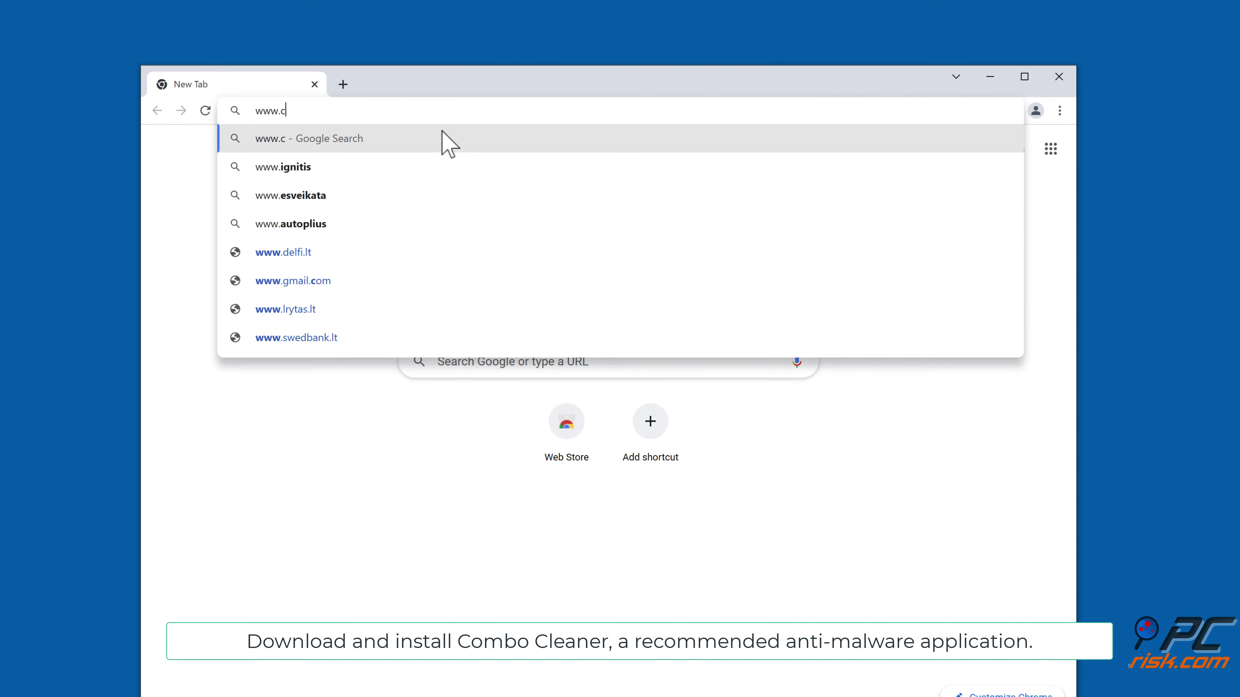
type("mbocleaner")
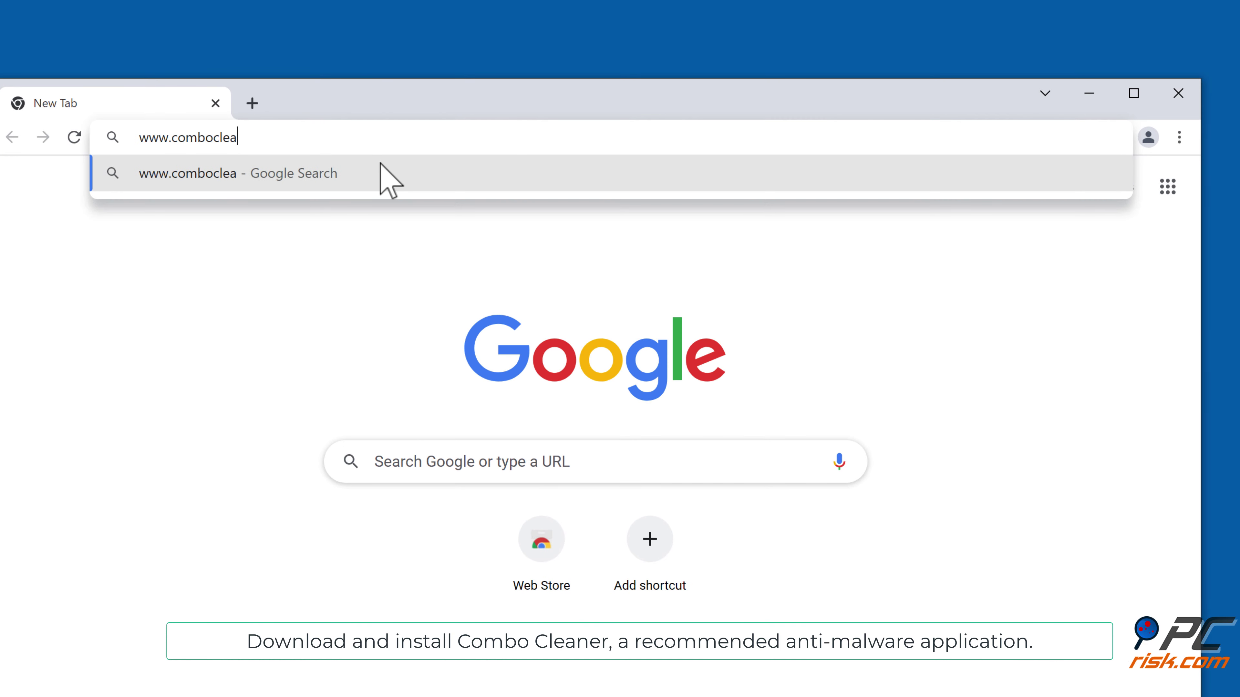
type(".com")
key("Return")
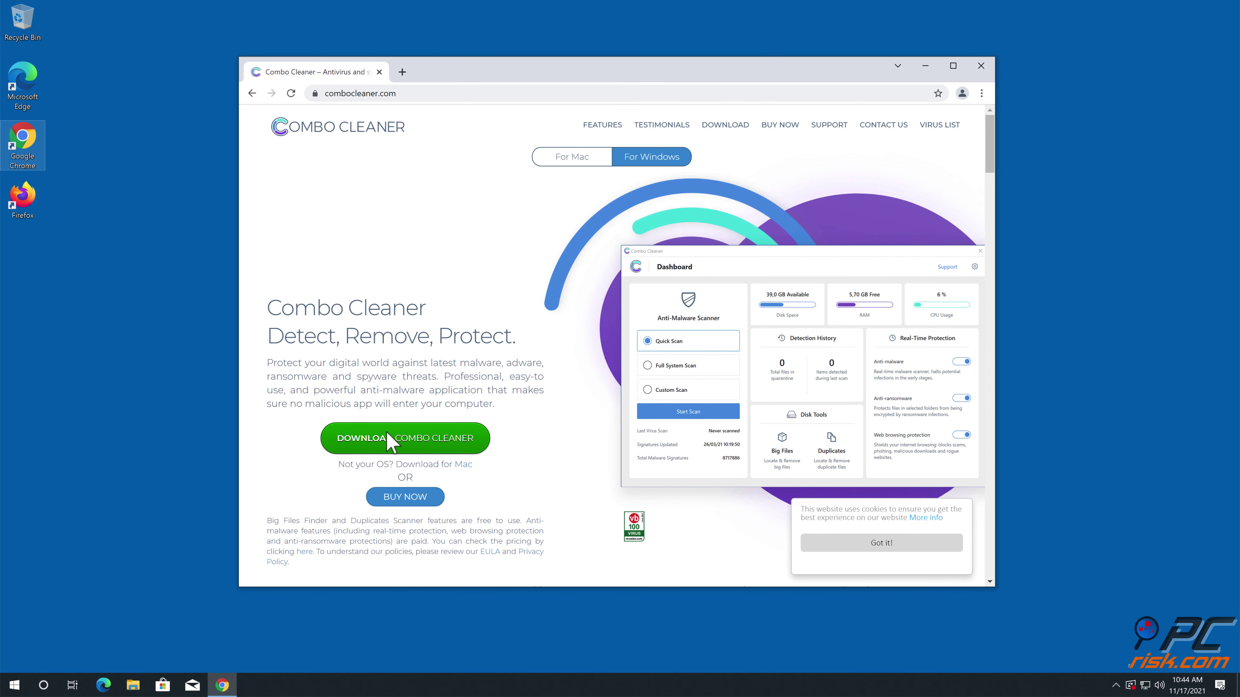
left_click(389, 440)
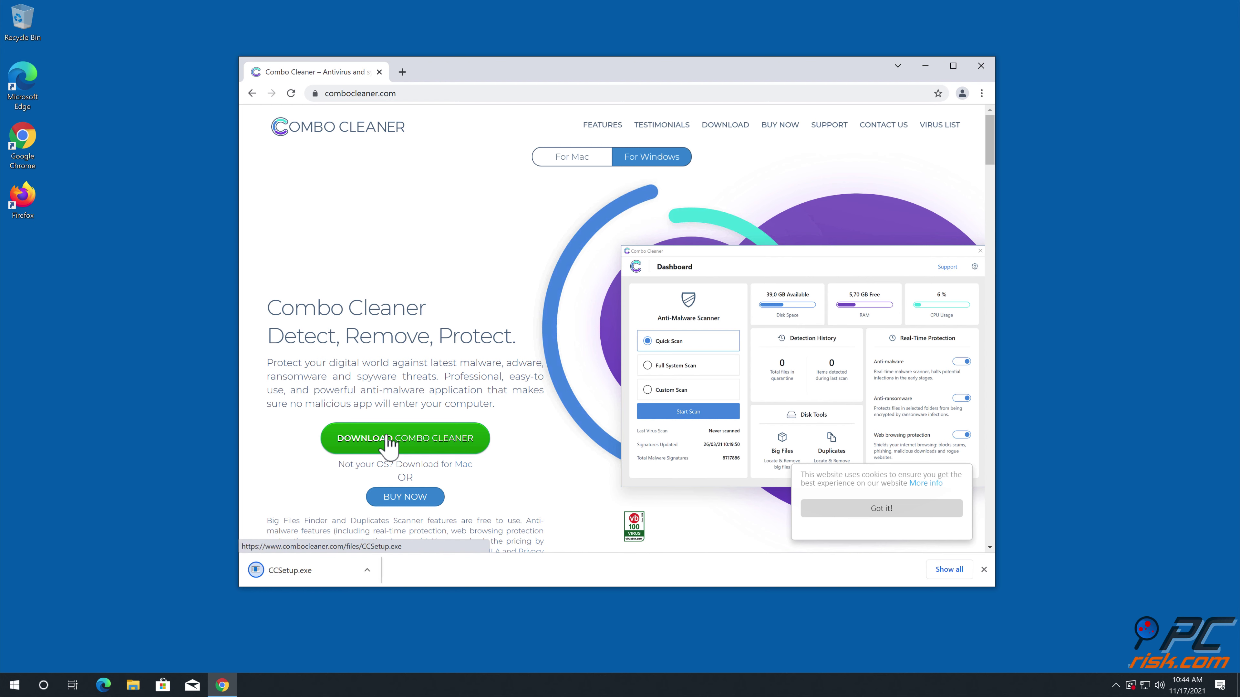
left_click(328, 571)
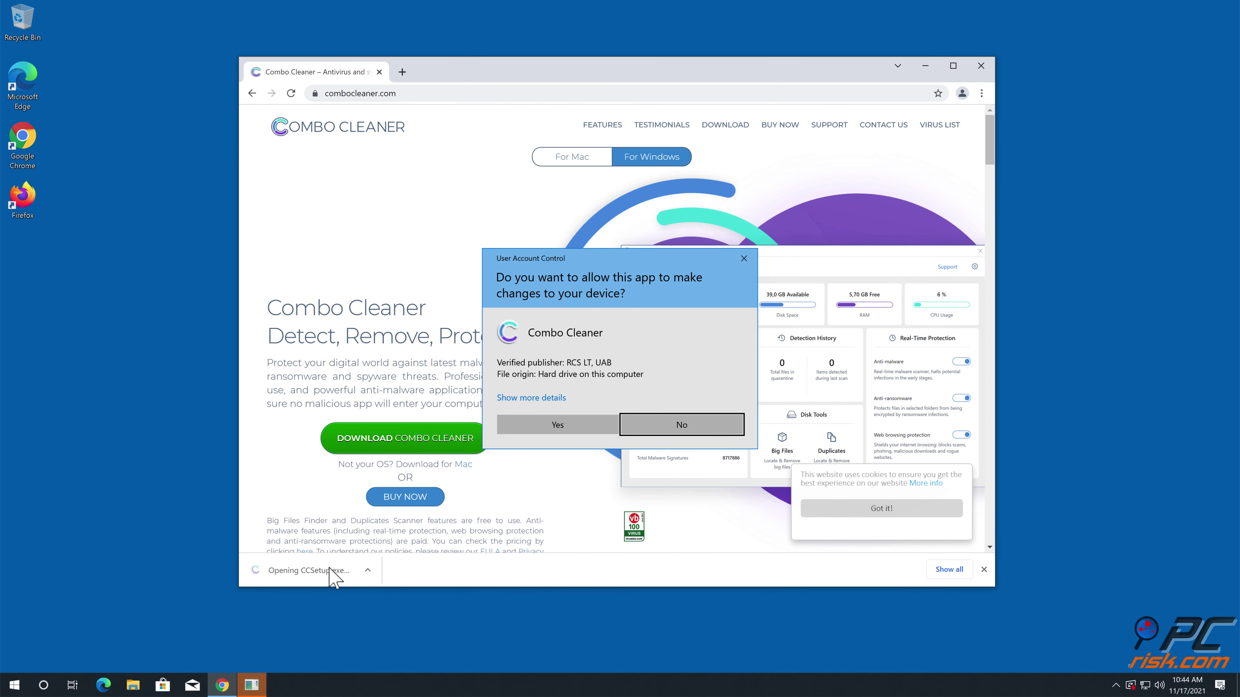
Approve the User Account Control prompt and run the InstallShield Wizard through Next and Finish.
left_click(564, 425)
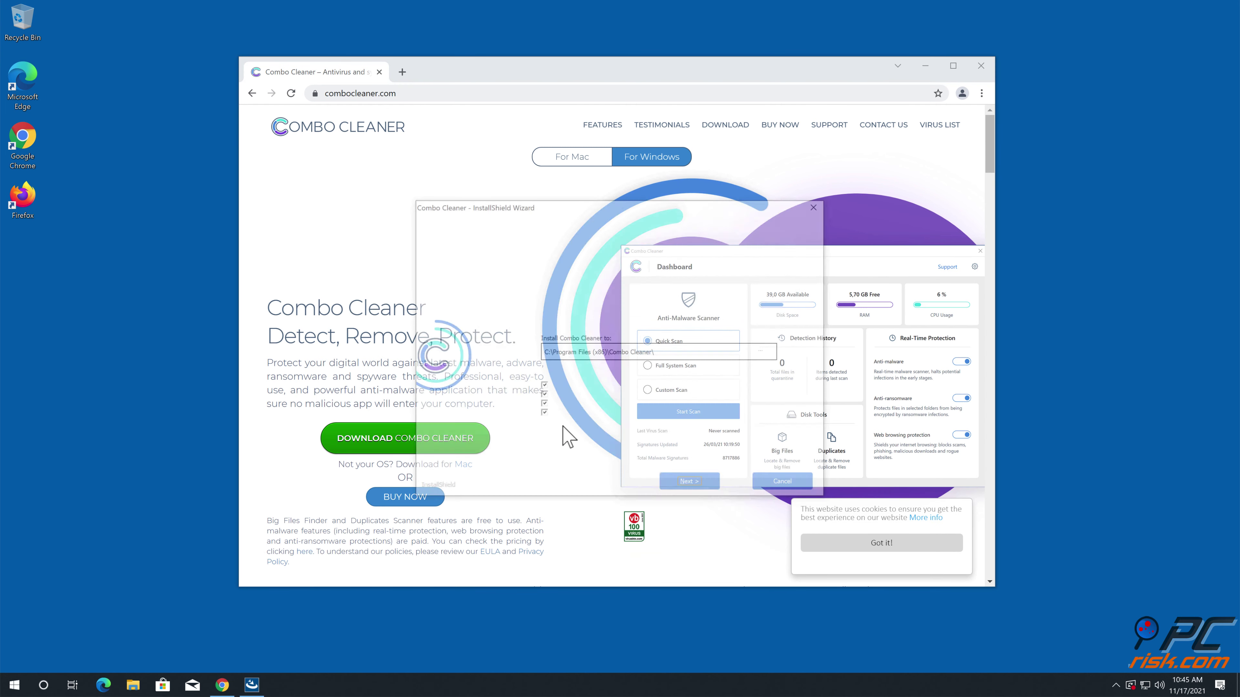
left_click(701, 486)
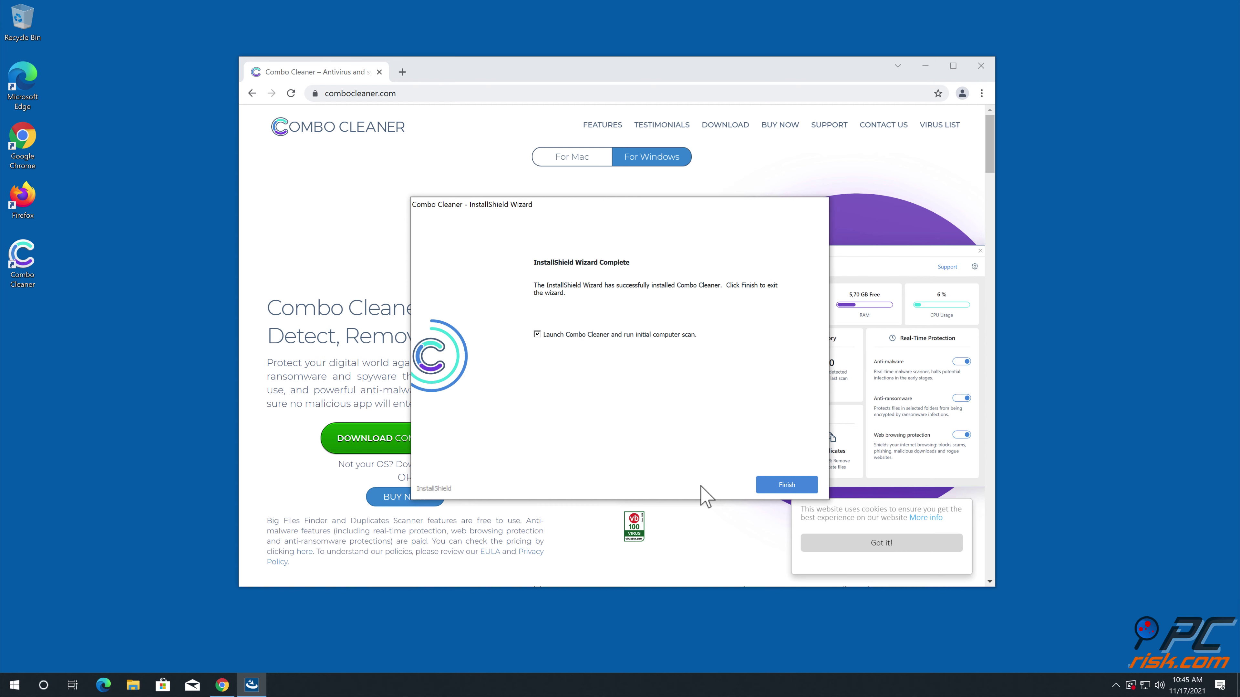
left_click(787, 485)
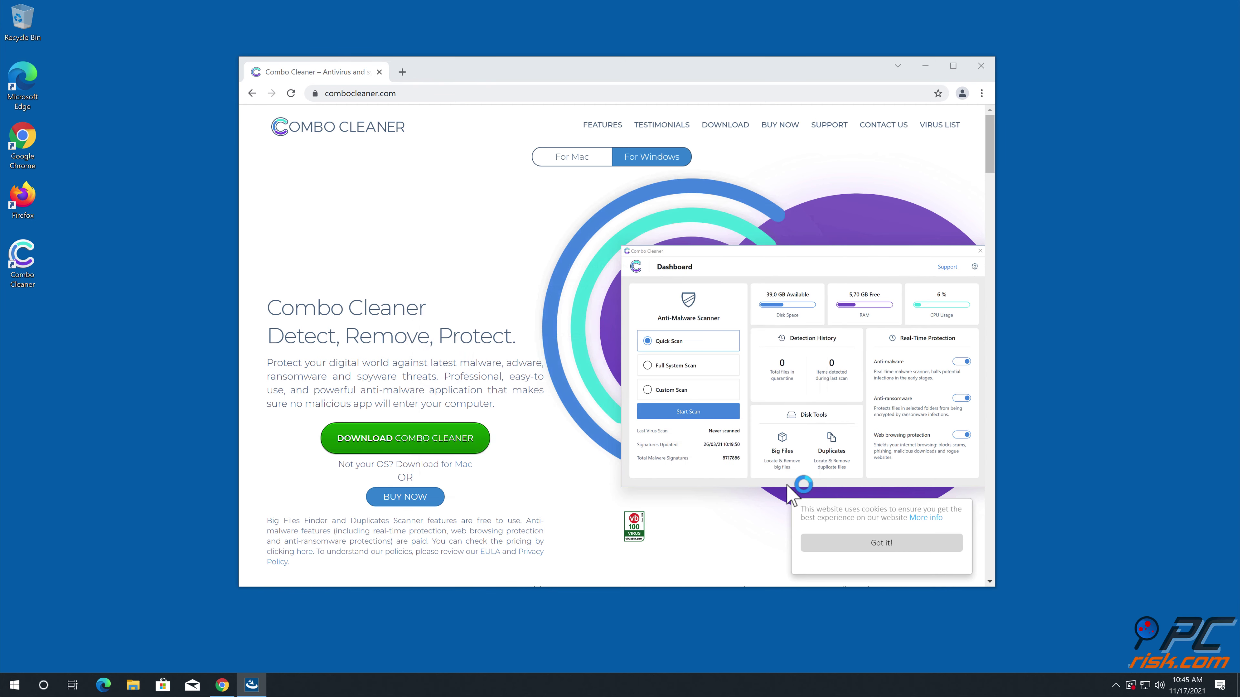
Close Chrome on the Combo Cleaner site and relaunch it on a New Tab.
left_click(980, 68)
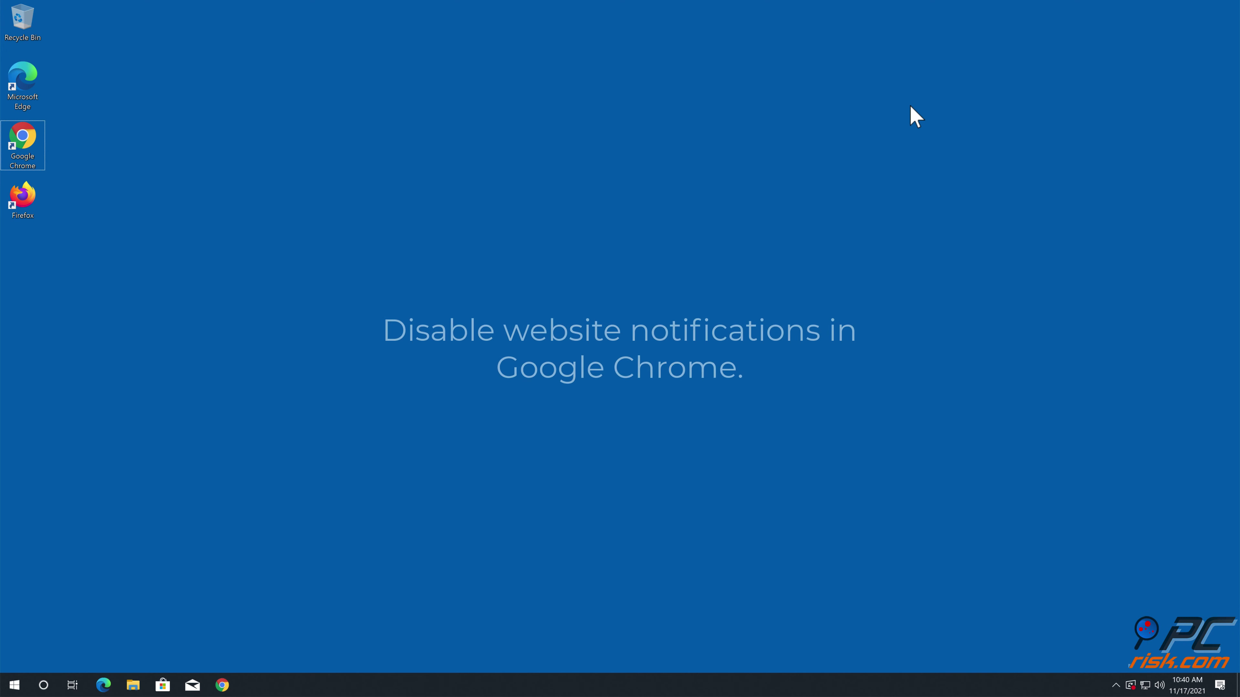
double_click(31, 142)
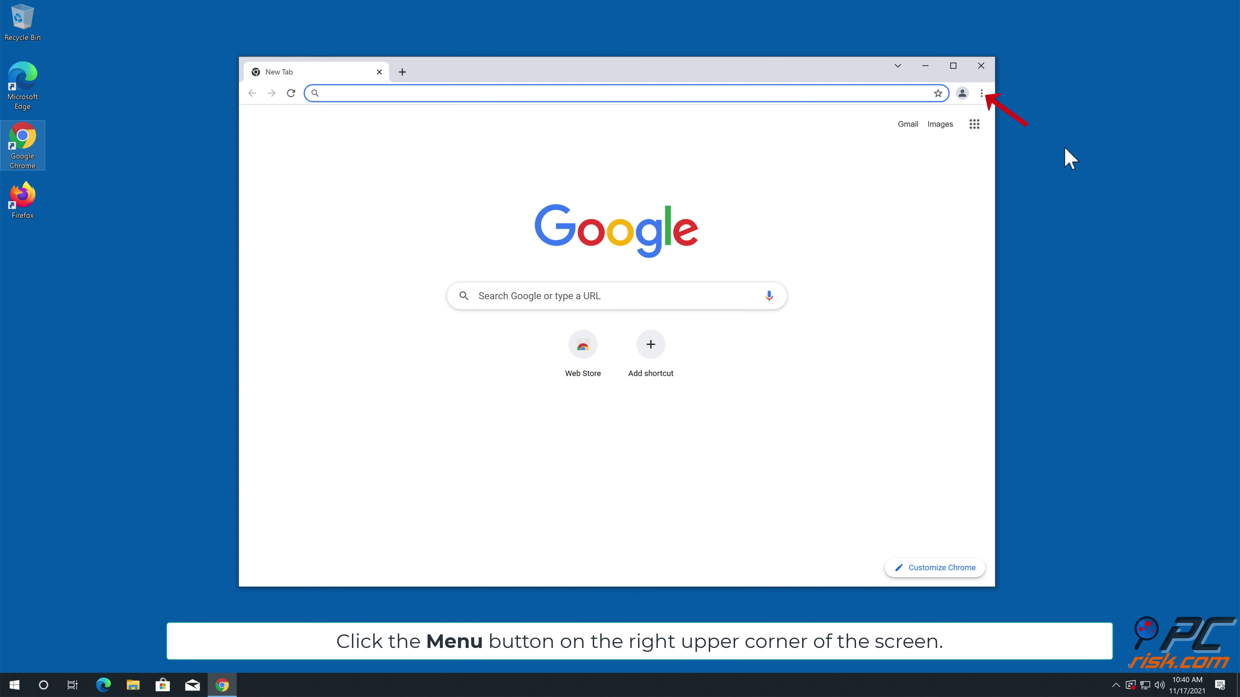
Go to Chrome Settings > Privacy and security > Site Settings > Notifications.
left_click(982, 93)
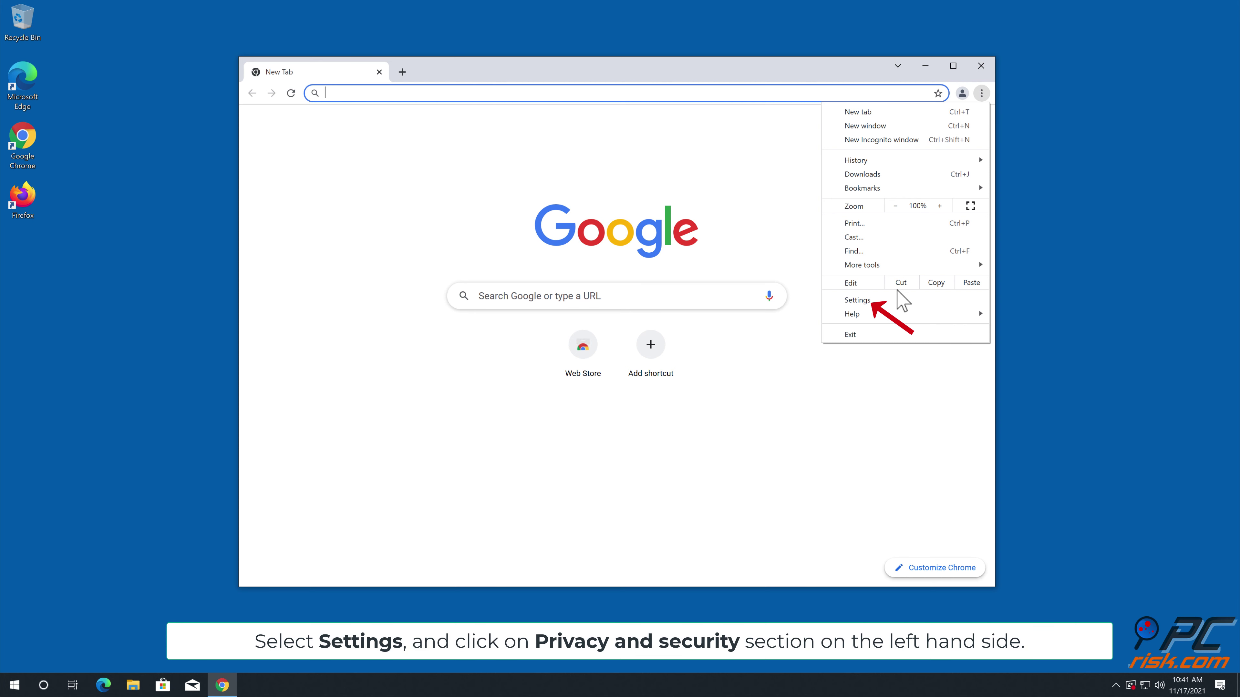
left_click(896, 301)
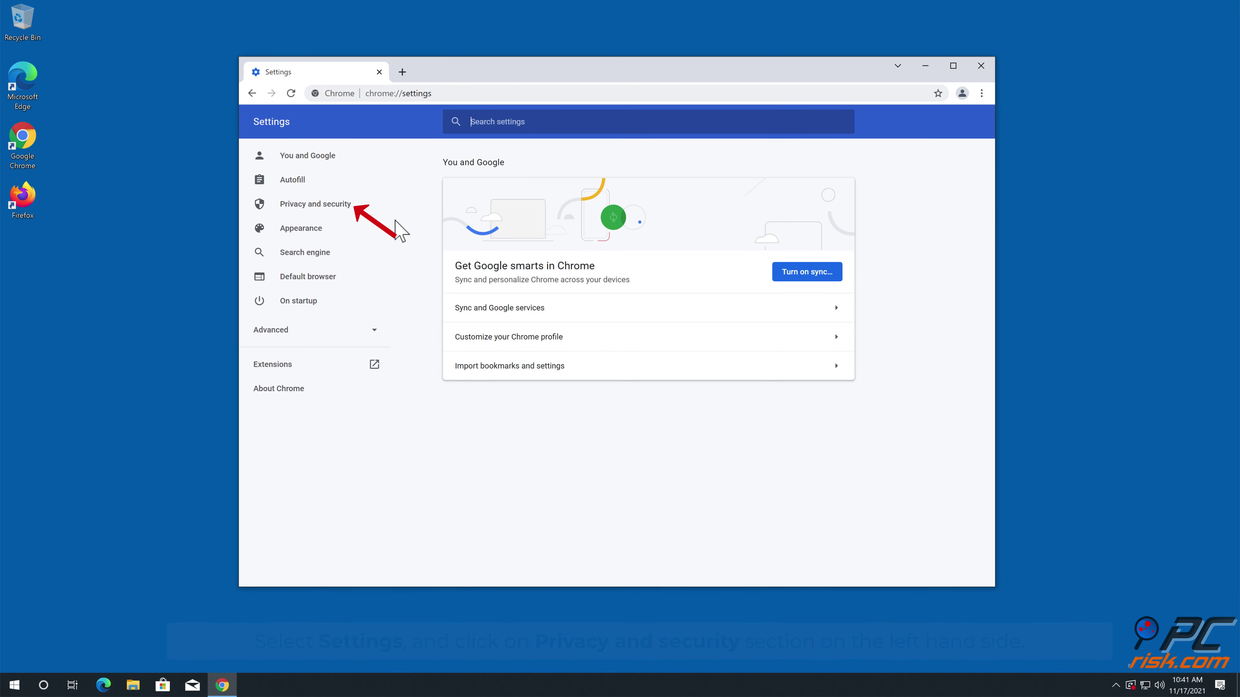
left_click(344, 209)
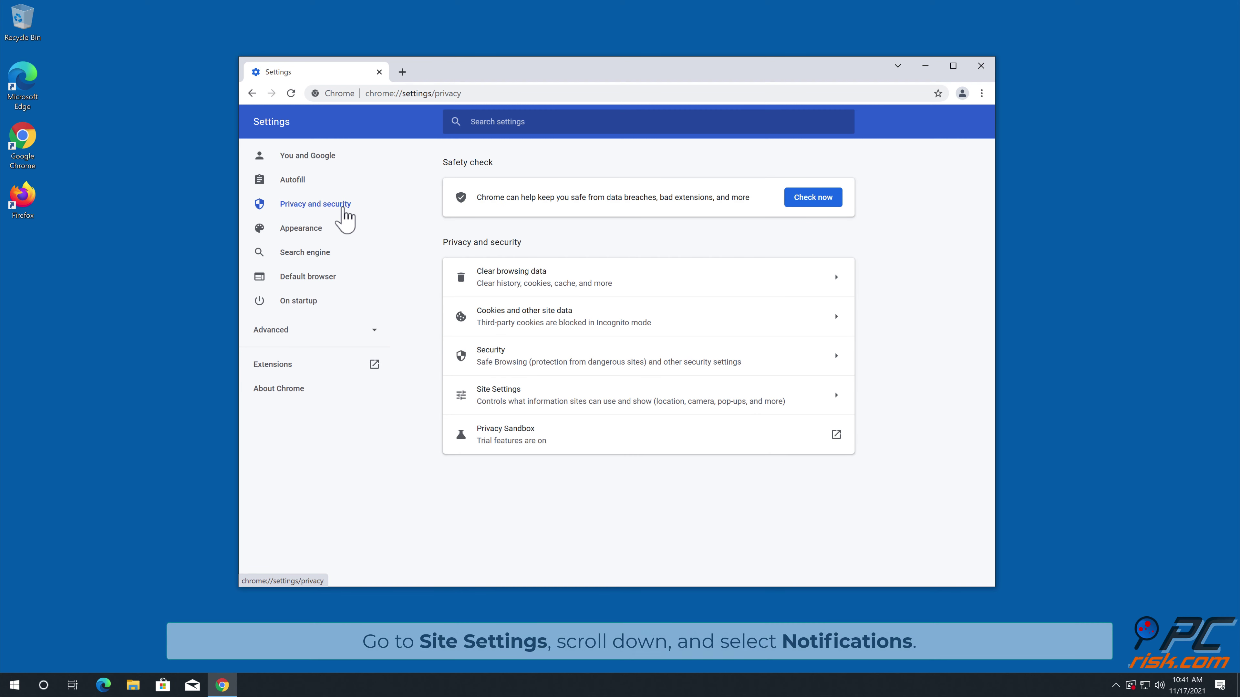
left_click(837, 402)
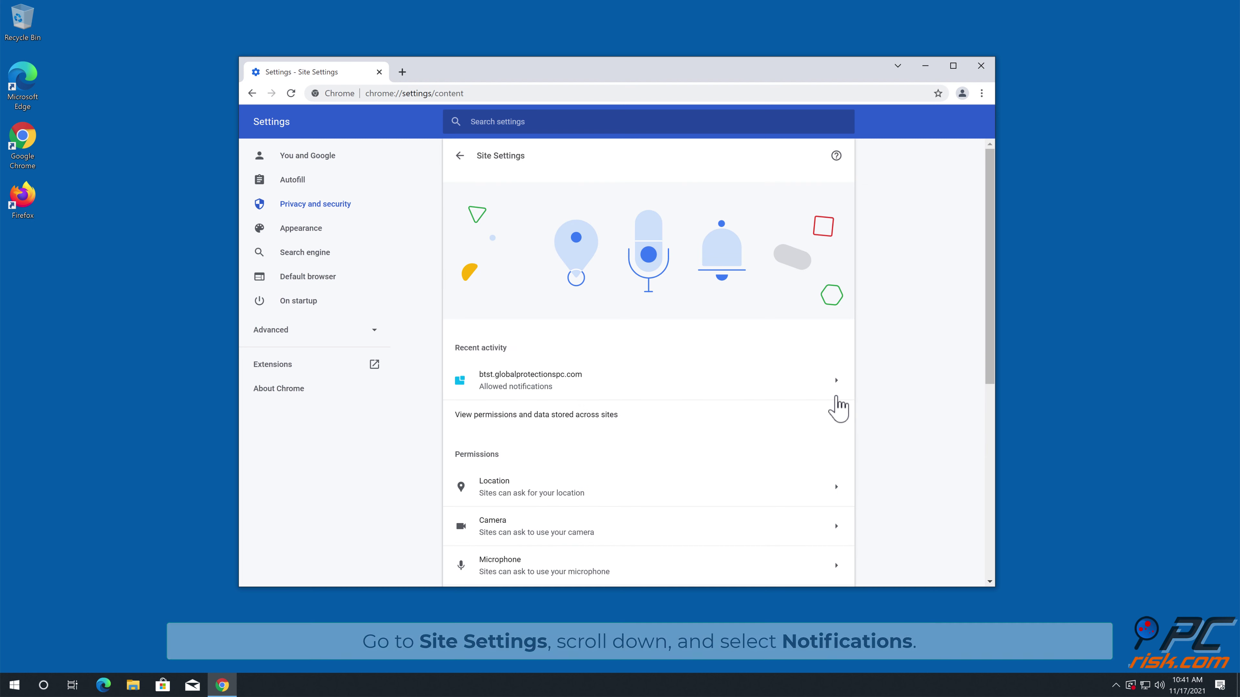
left_click_drag(986, 247, 990, 413)
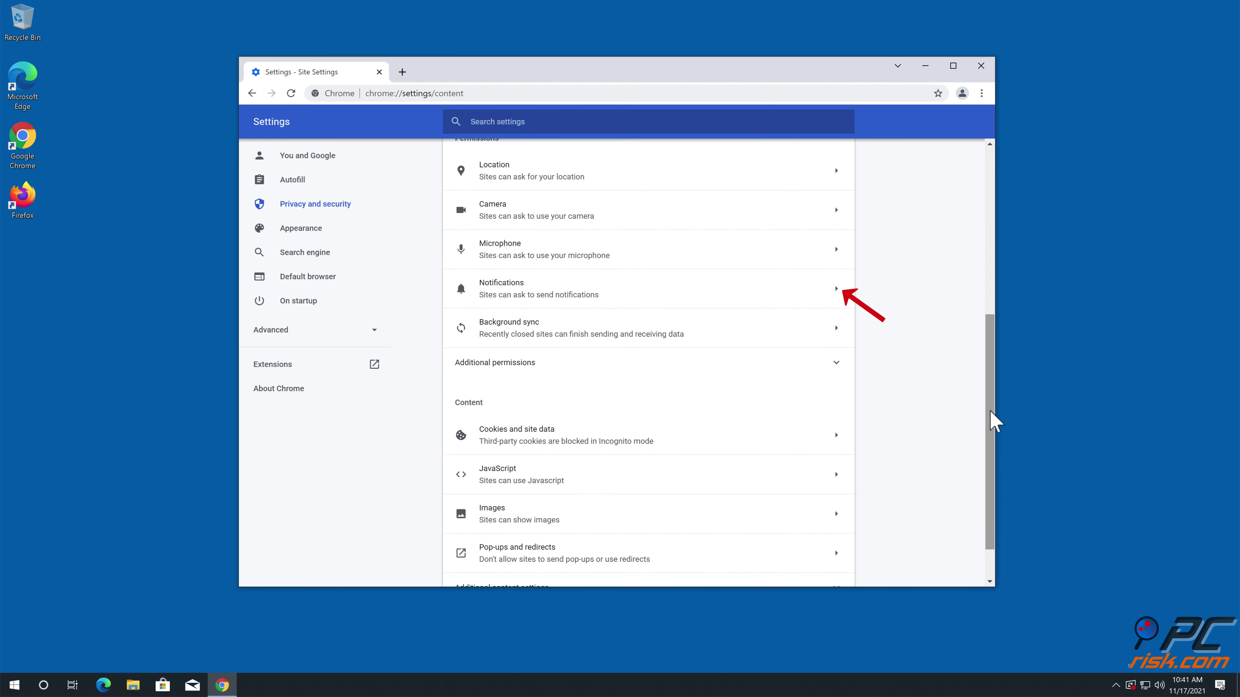
left_click(839, 295)
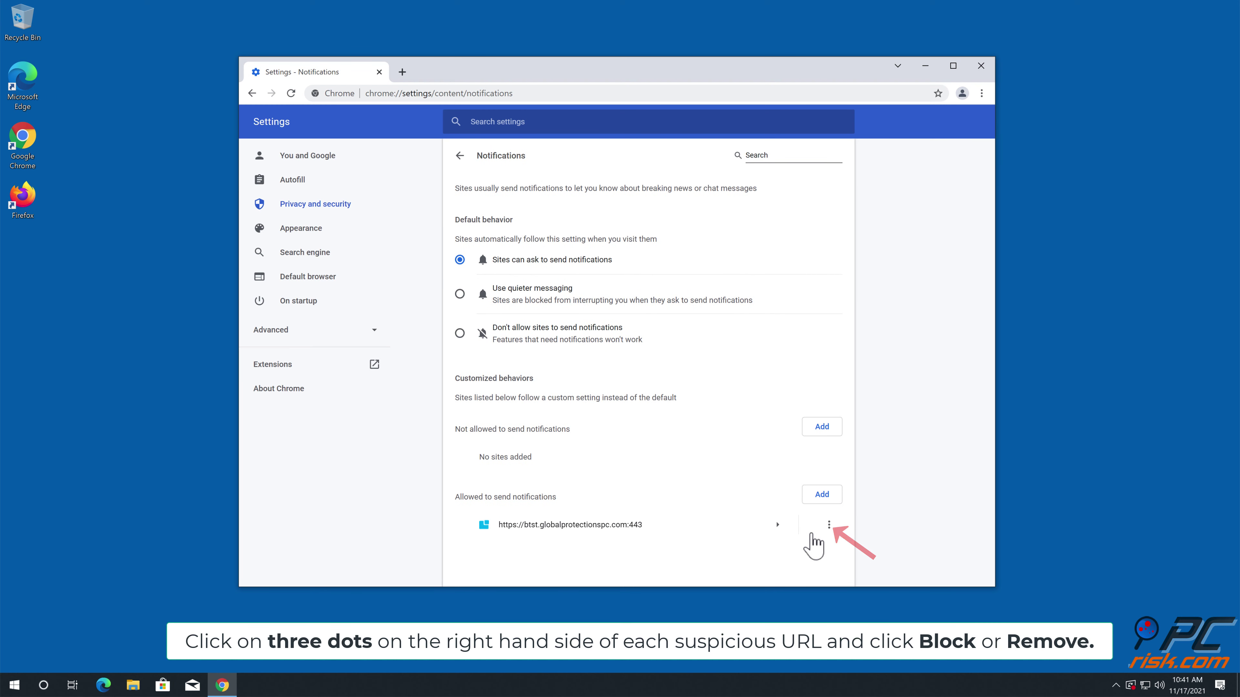
Remove btst.globalprotectionspc.com from Chrome's allowed notification sites and close Chrome.
left_click(828, 525)
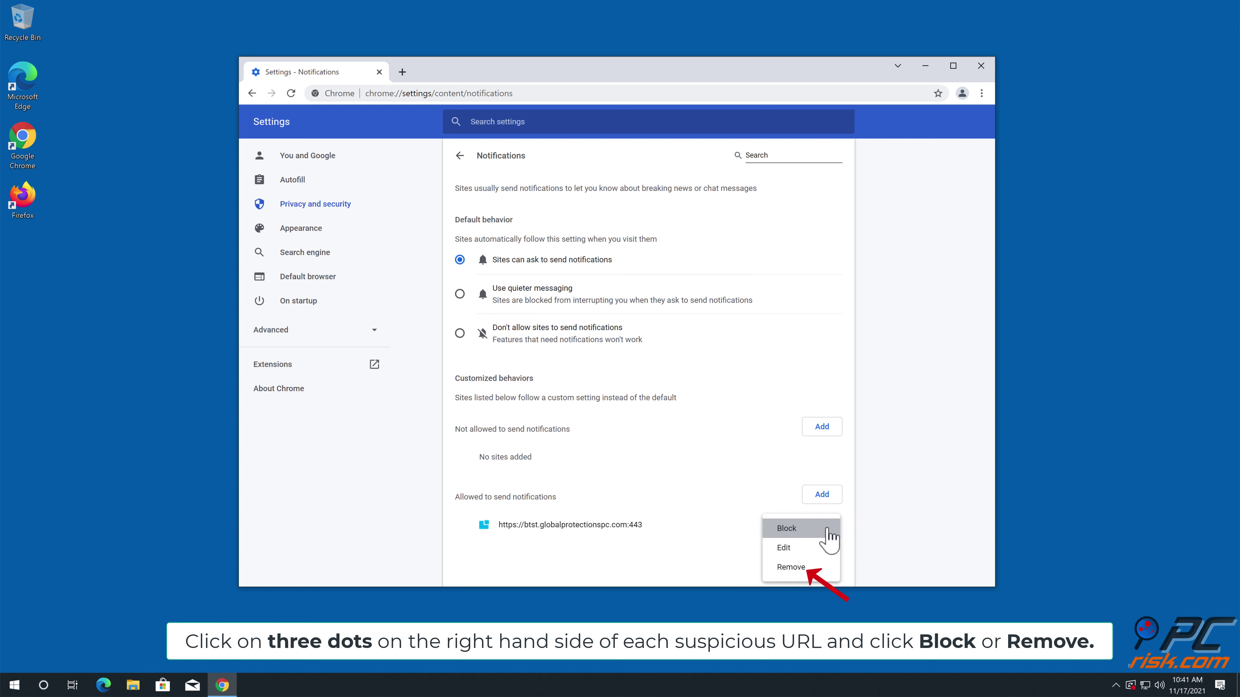
left_click(811, 568)
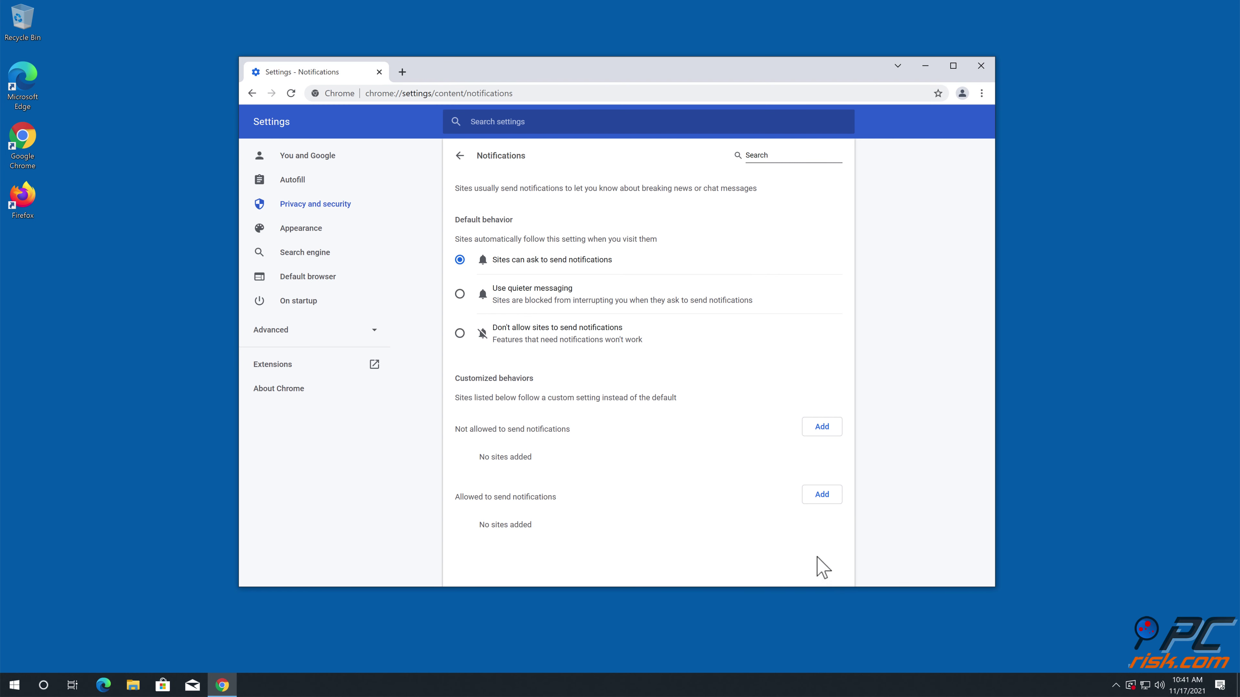
left_click(984, 68)
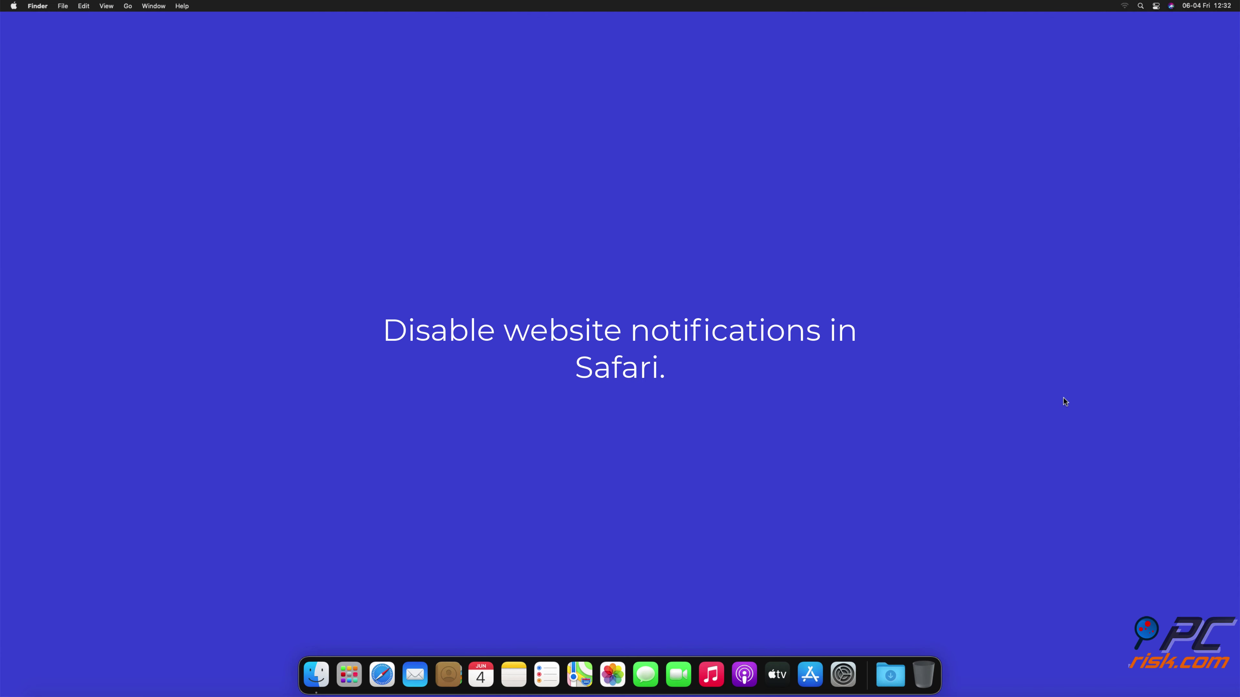
Launch Safari and open Preferences > Websites > Notifications.
left_click(376, 682)
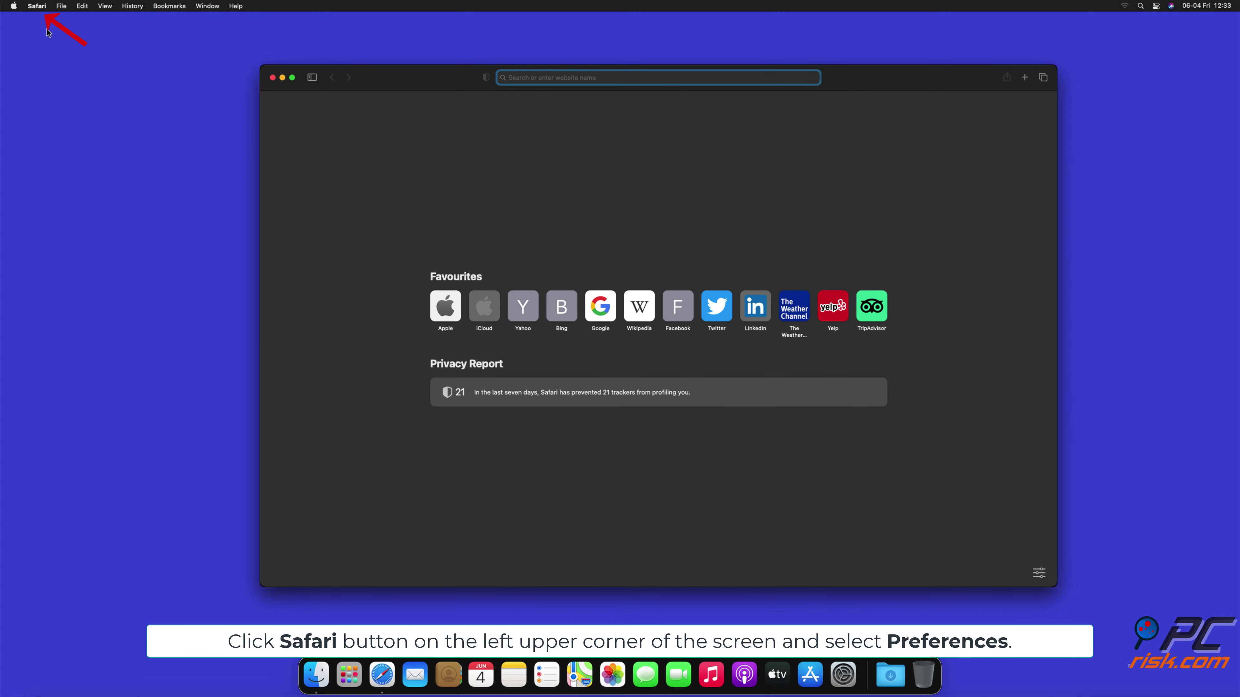
left_click(38, 7)
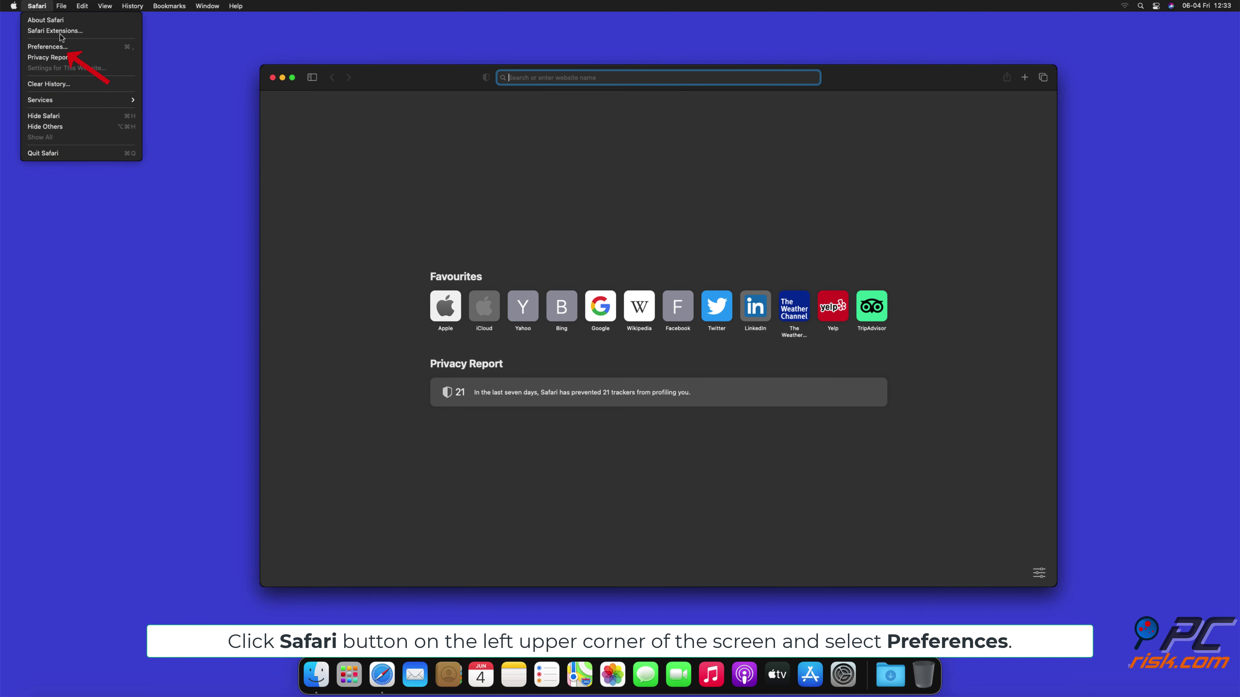
left_click(60, 47)
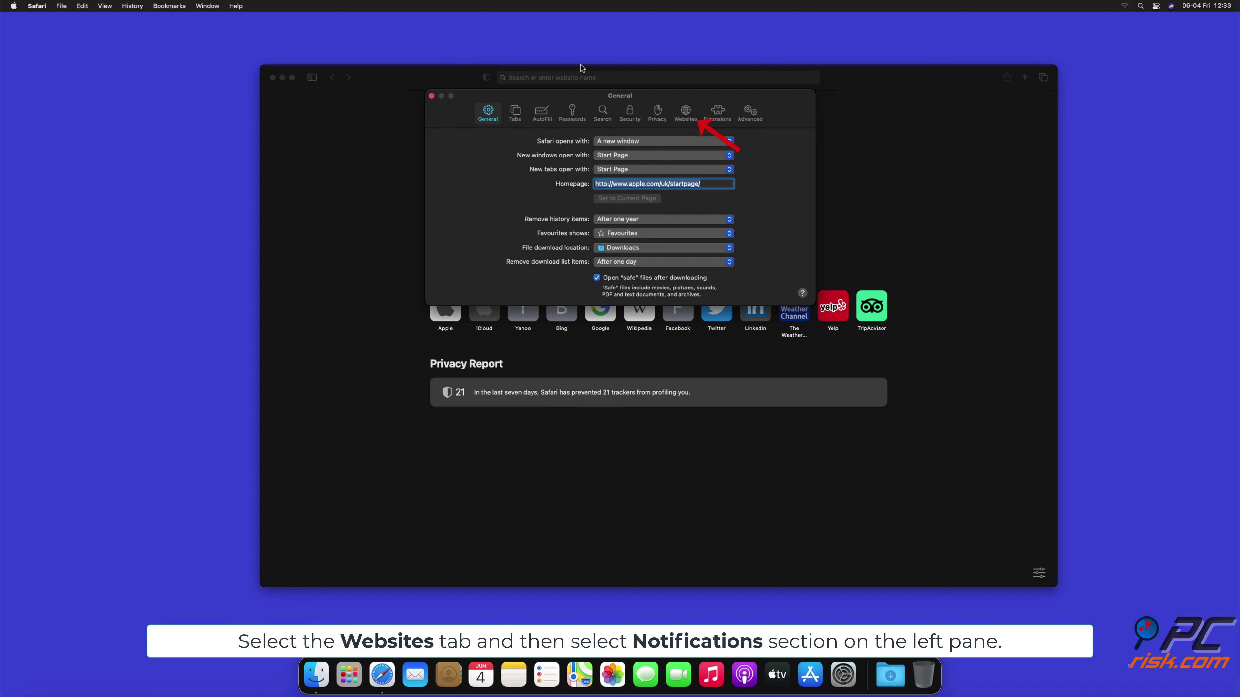
left_click(684, 114)
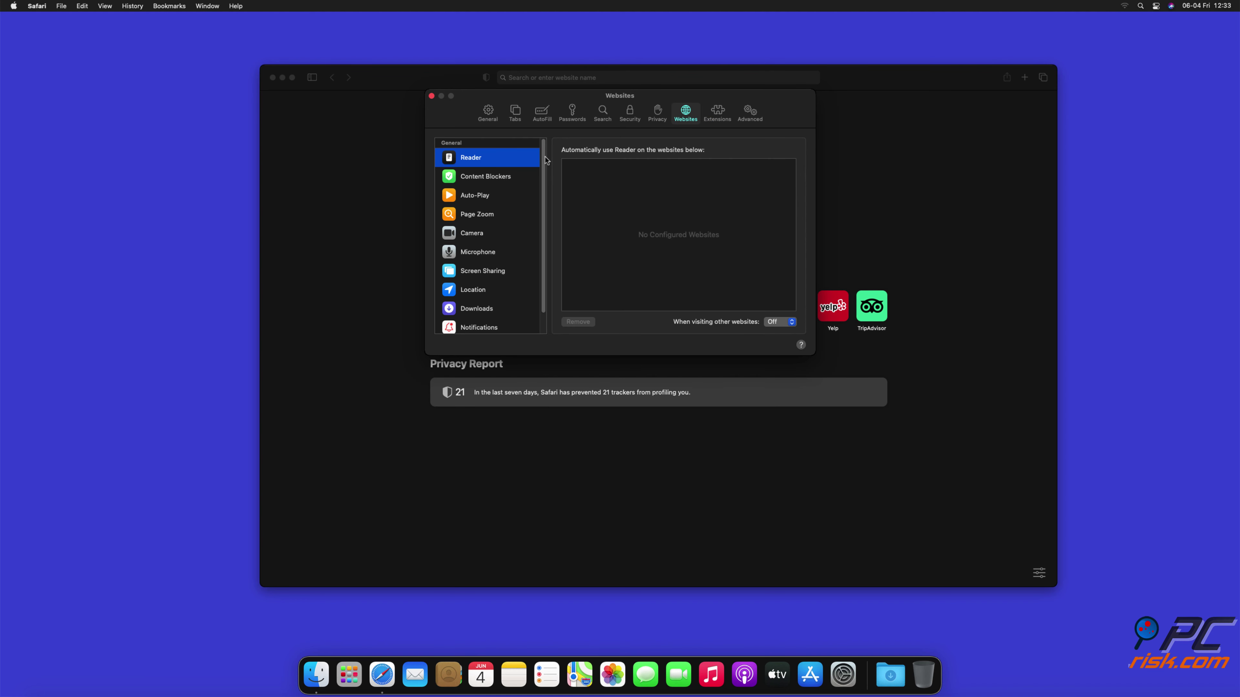
left_click_drag(543, 159, 545, 185)
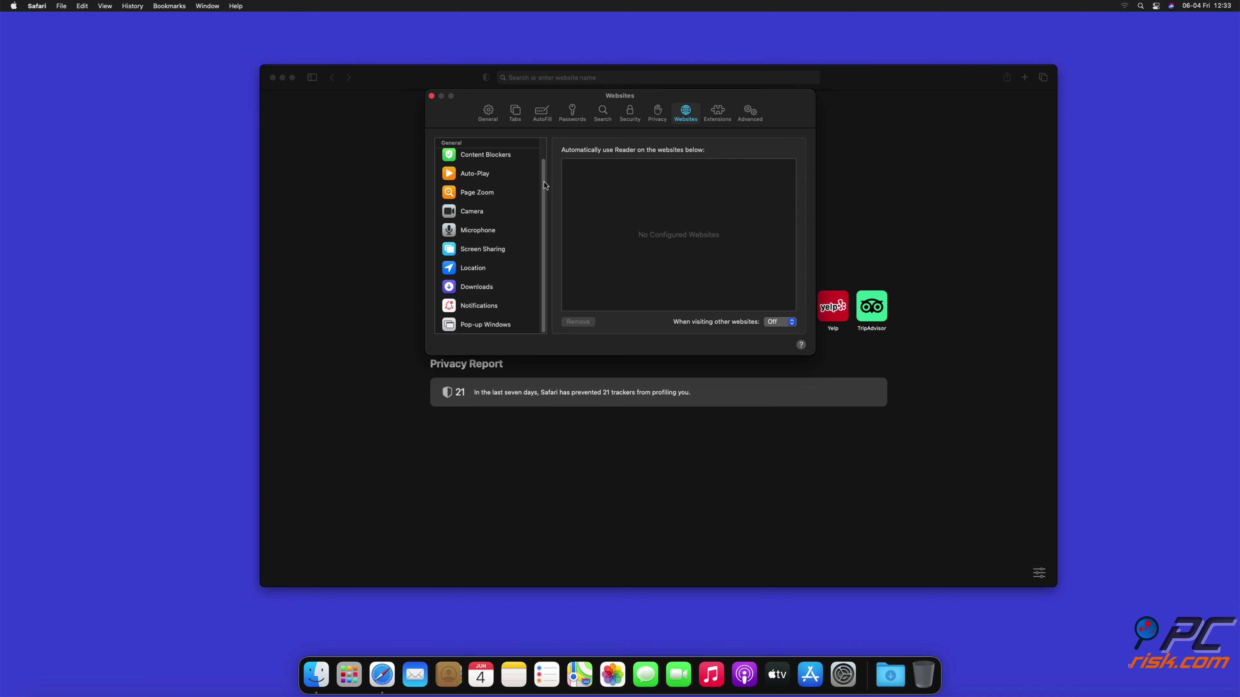
left_click(479, 307)
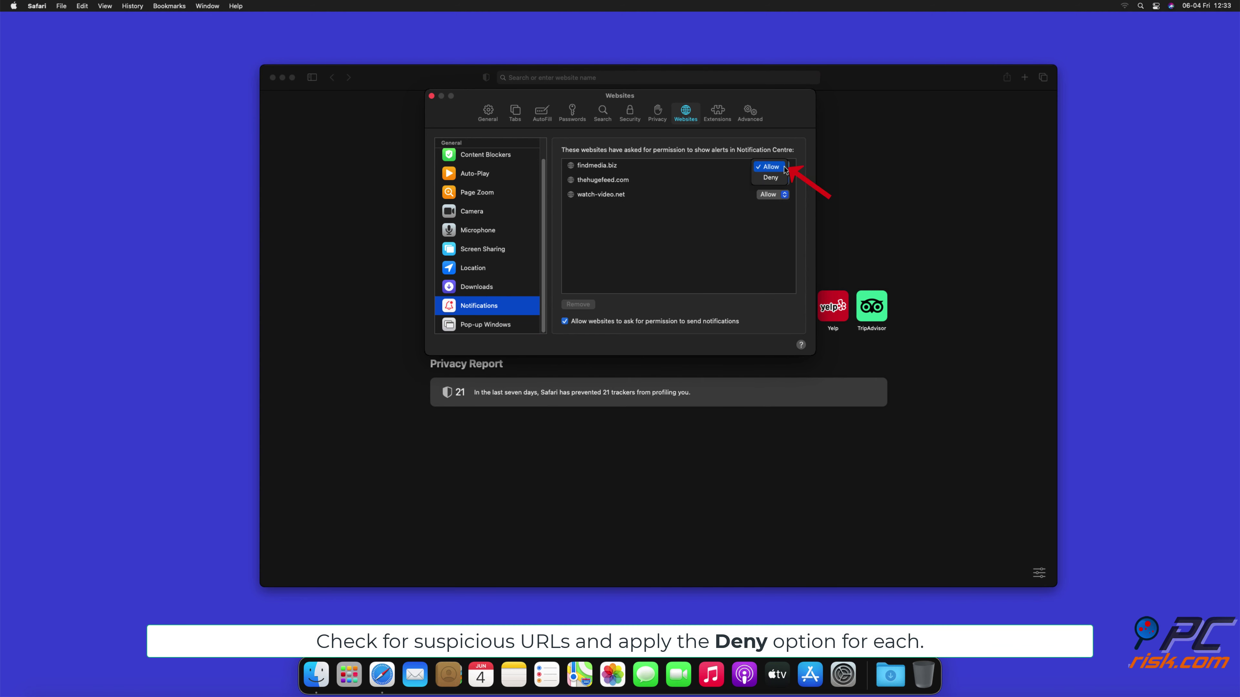
Set findmedia.biz, thehugefeed.com and watch-video.net to Deny, then close Preferences and Safari.
left_click(776, 179)
left_click(786, 179)
left_click(777, 193)
left_click(781, 197)
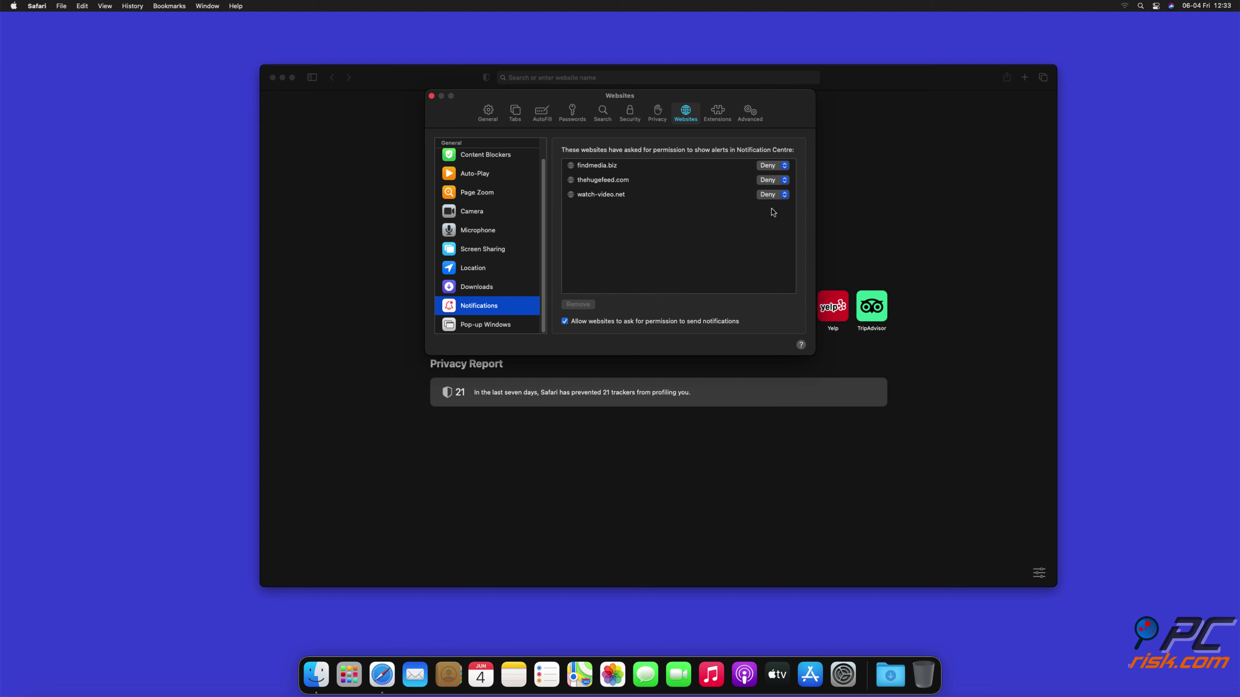
left_click(431, 97)
left_click(273, 78)
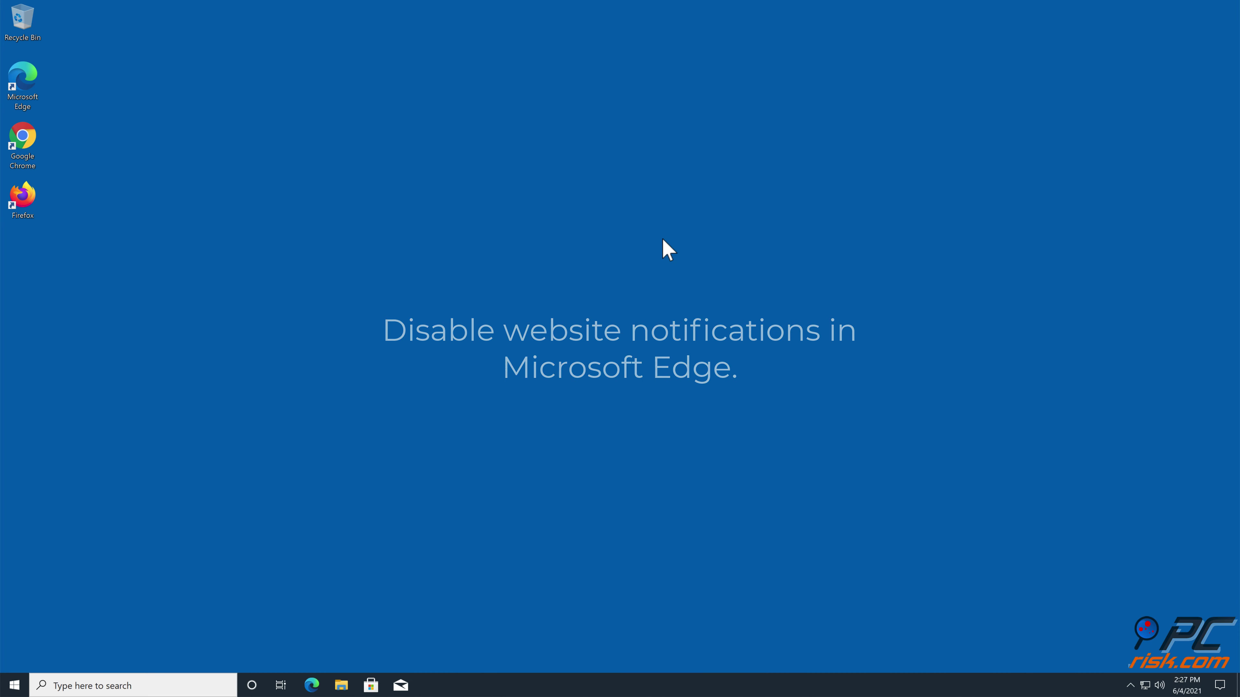
Launch Microsoft Edge from the desktop and open Settings from its three-dots menu.
double_click(35, 112)
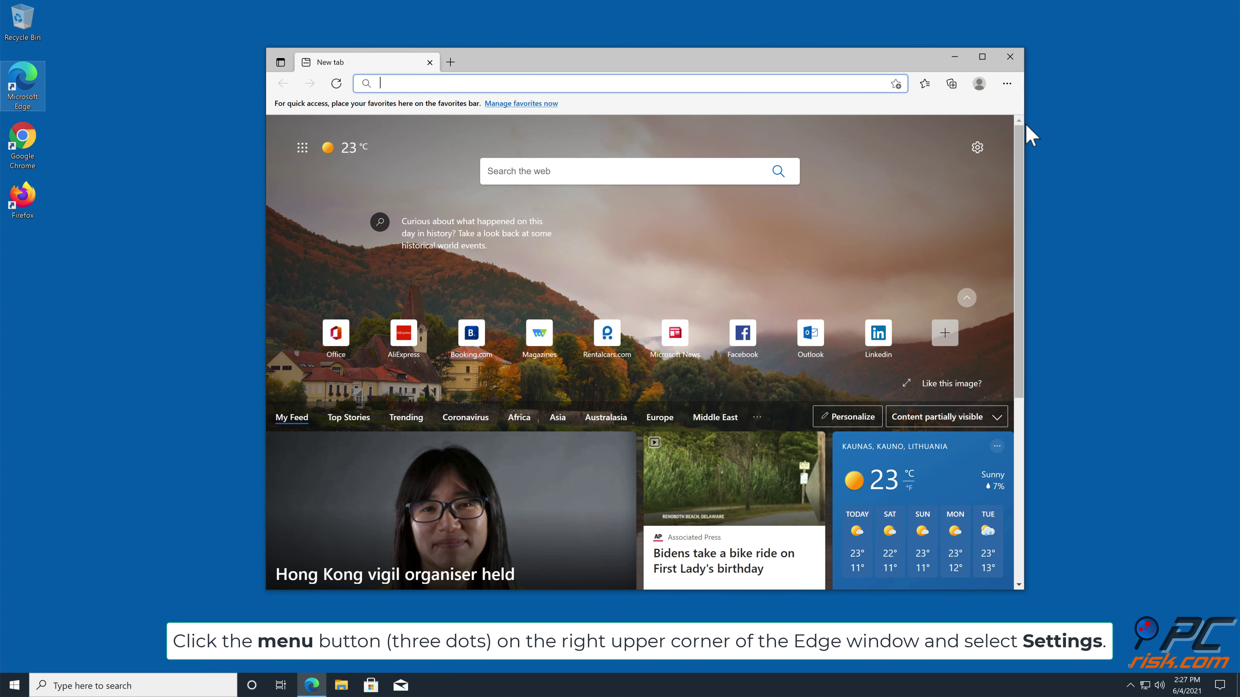
left_click(1006, 84)
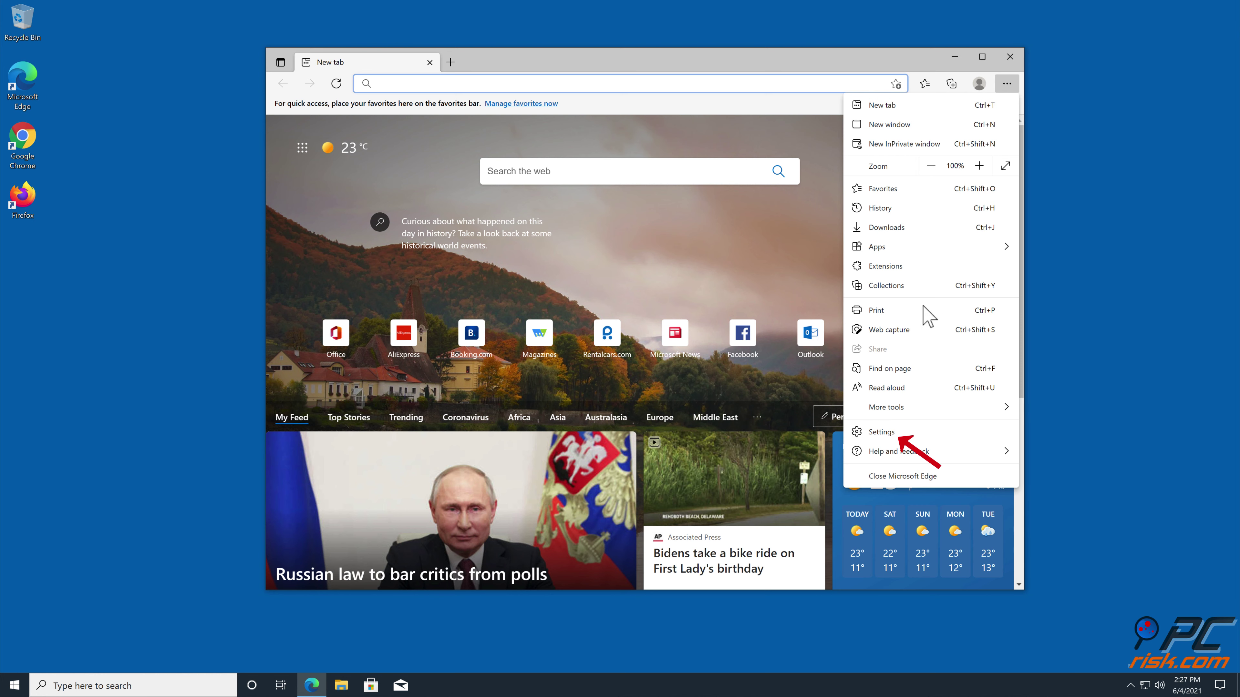
left_click(891, 432)
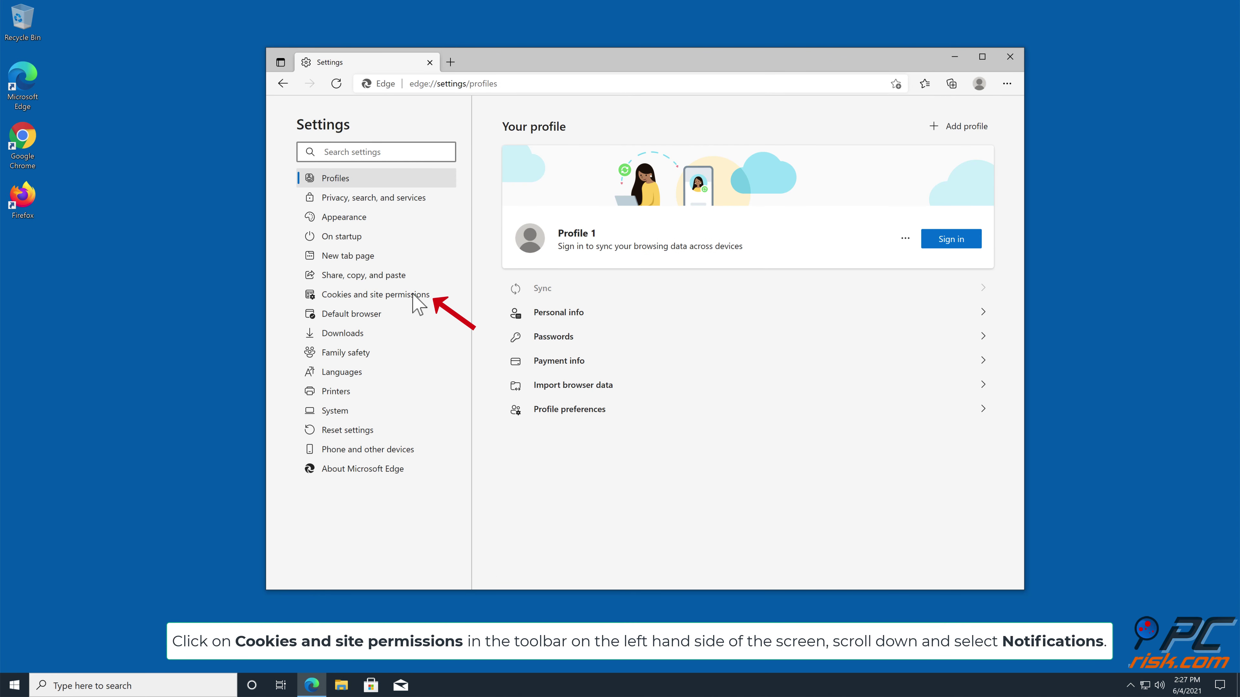
left_click(399, 296)
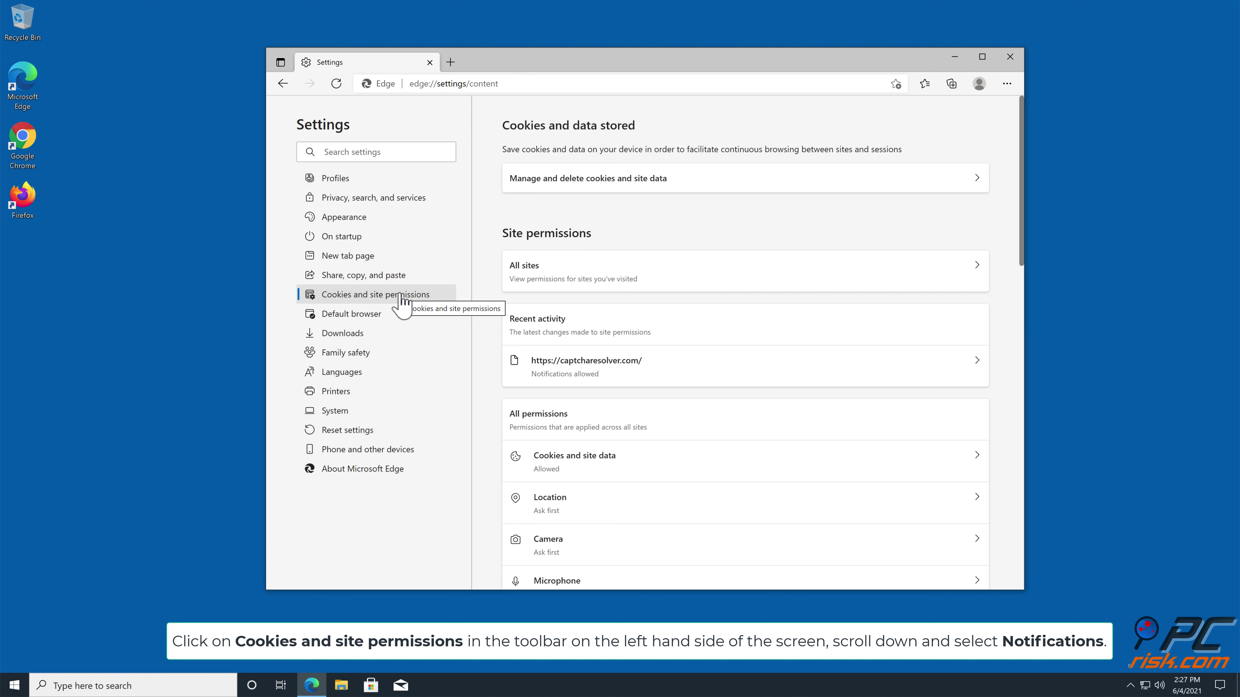
left_click_drag(1023, 243, 1019, 339)
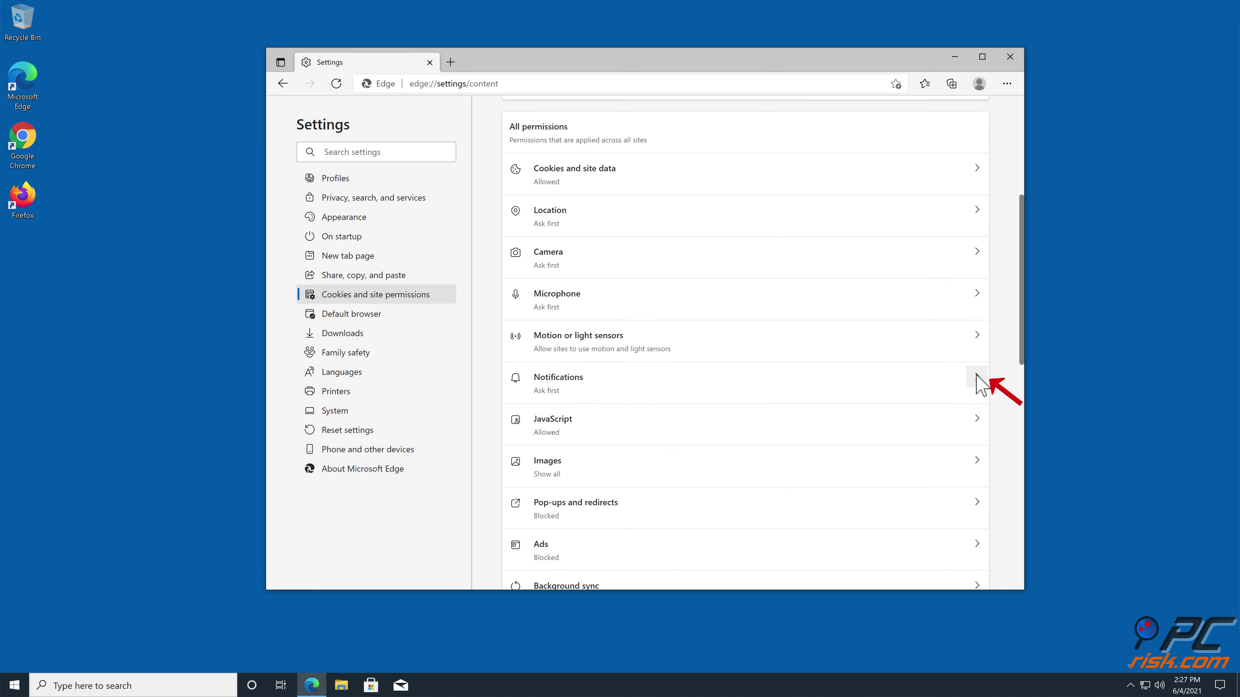
left_click(976, 377)
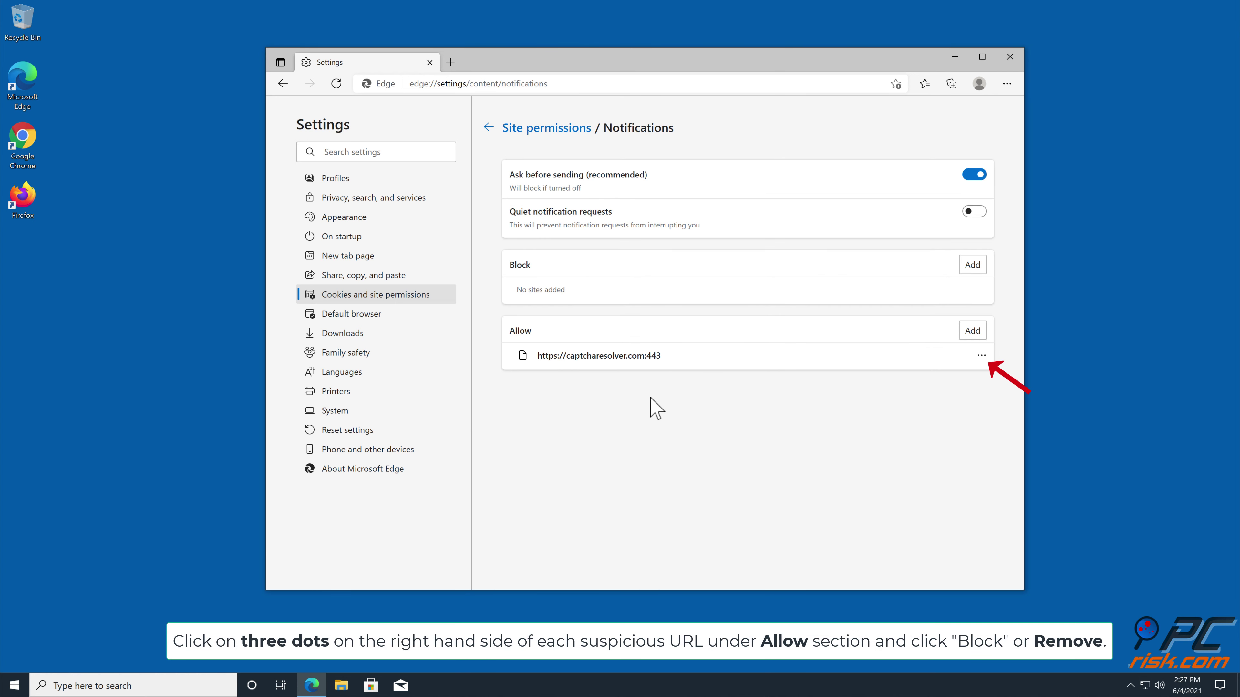
left_click(981, 355)
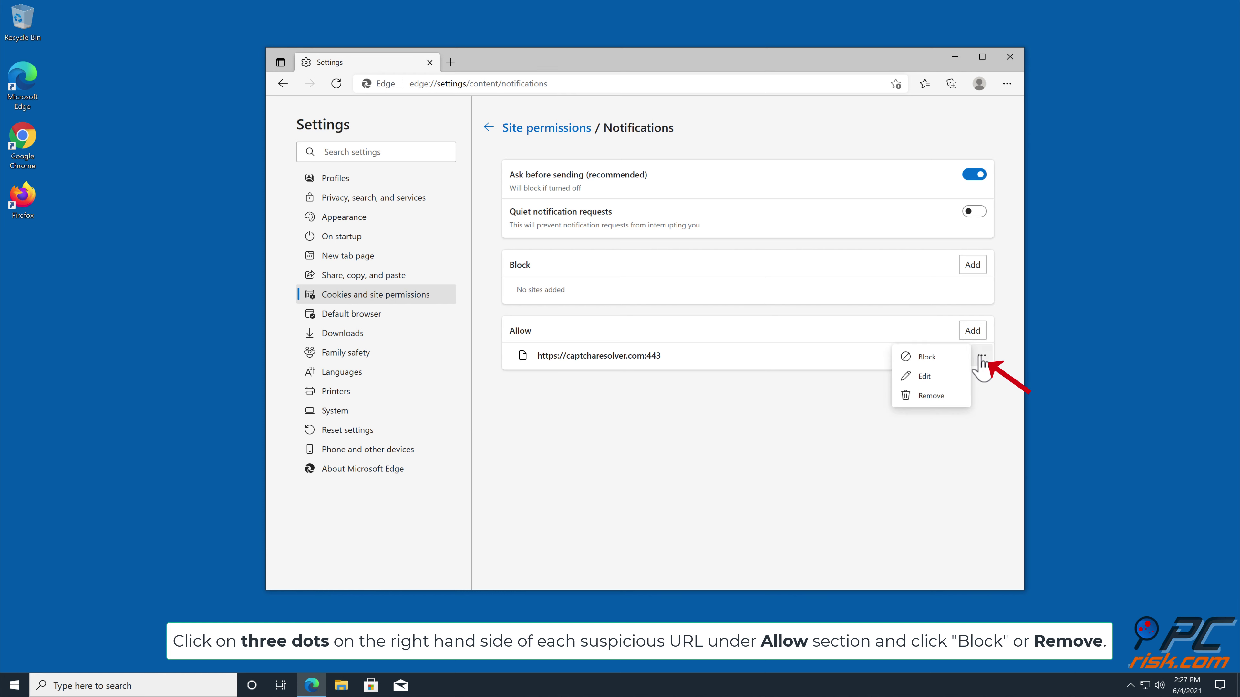
left_click(939, 396)
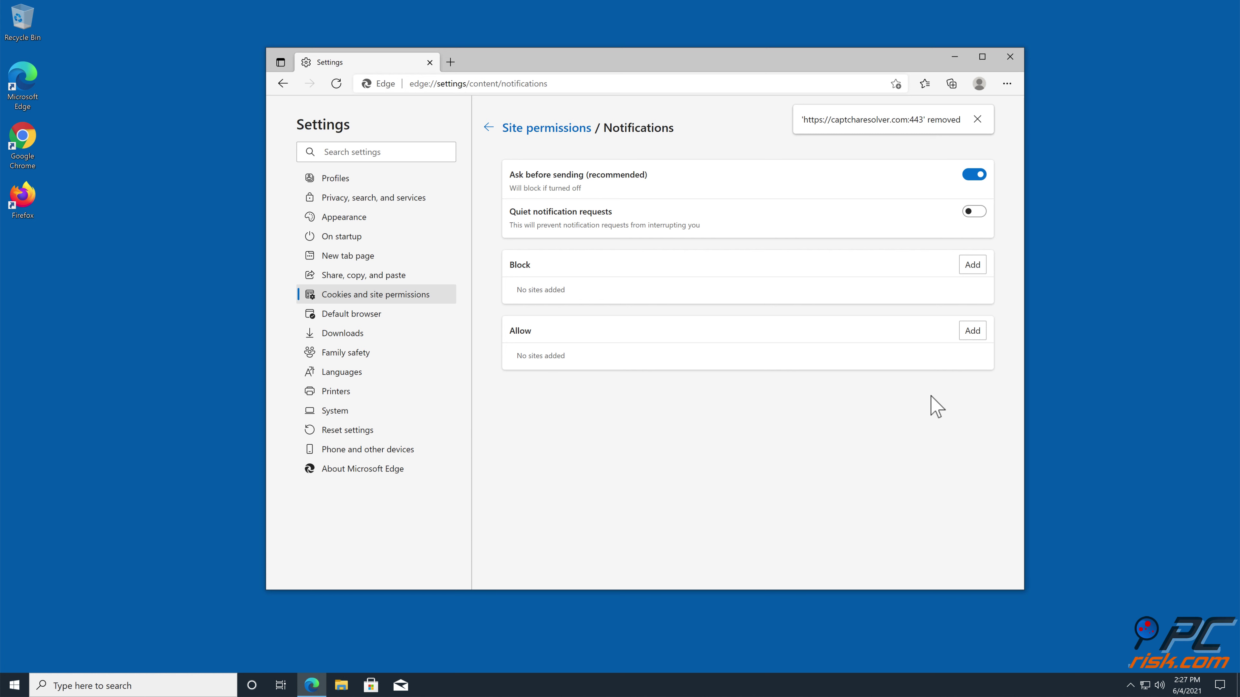
left_click(1009, 57)
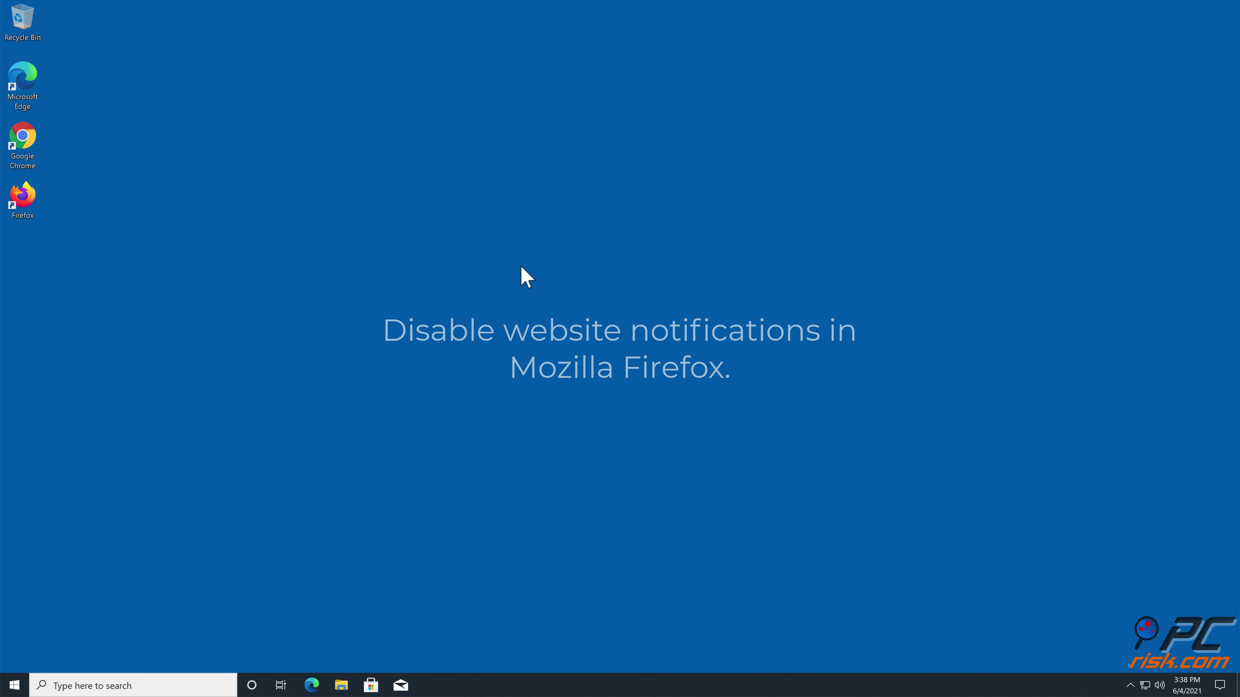
Launch Firefox and go to Settings > Privacy & Security.
double_click(23, 198)
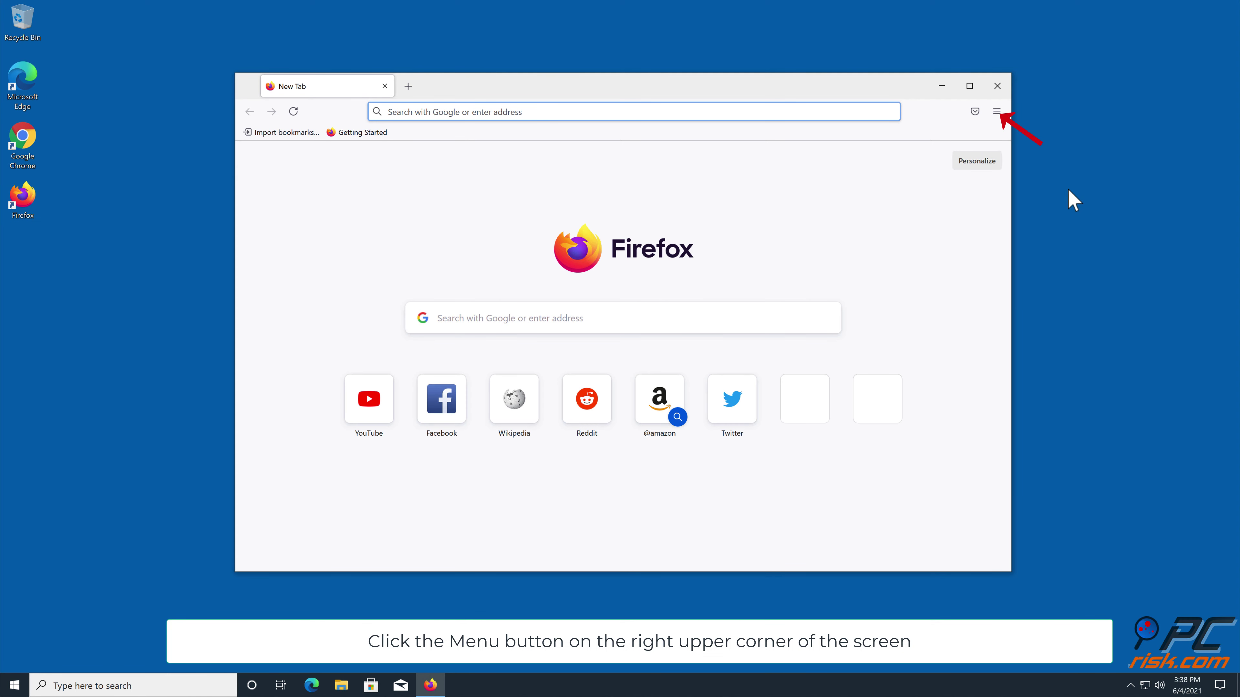
left_click(997, 112)
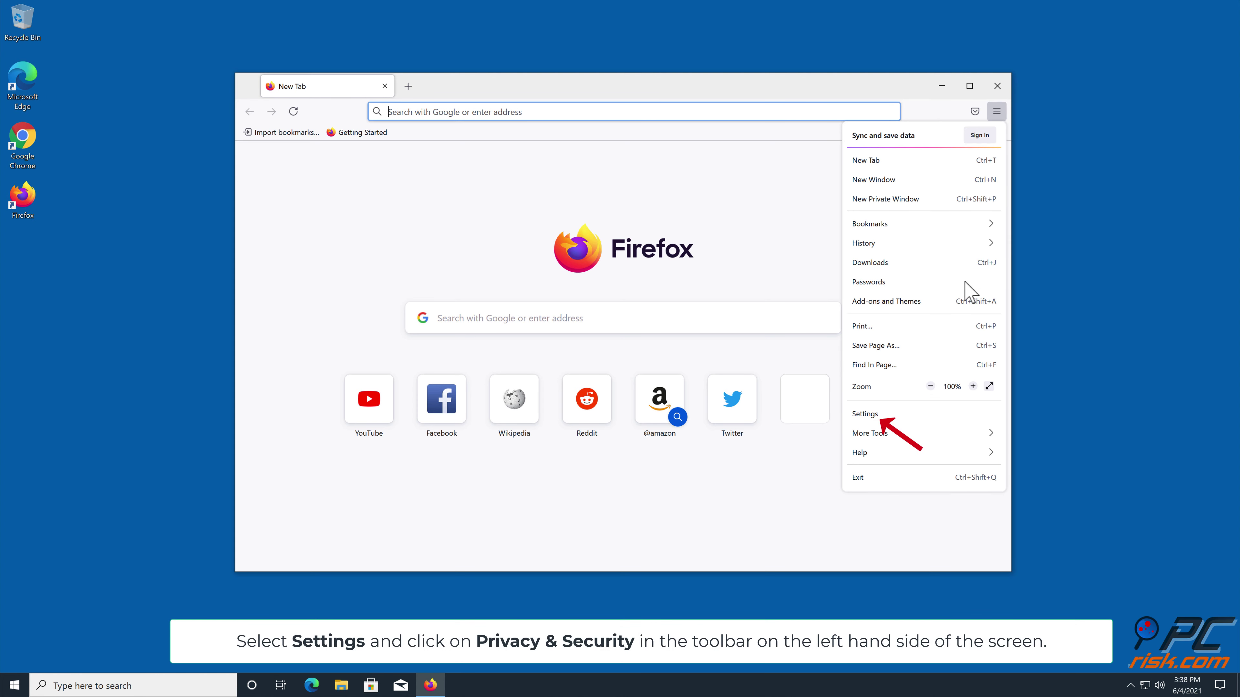
left_click(866, 414)
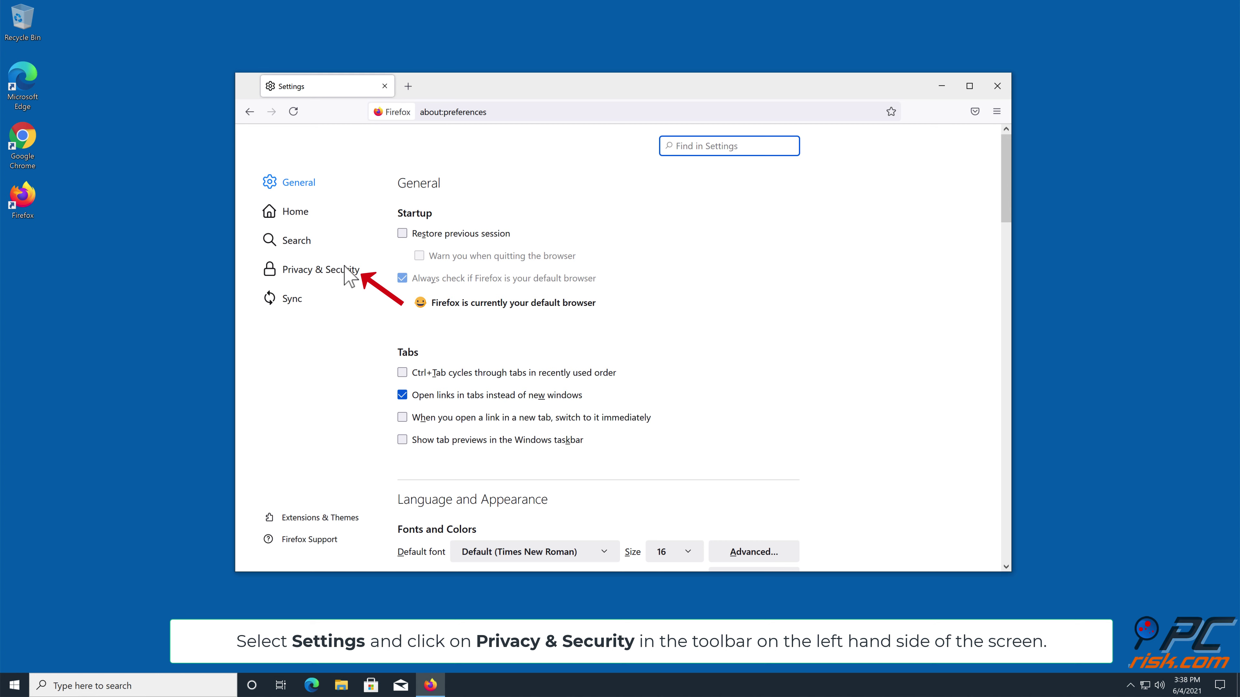
left_click(292, 268)
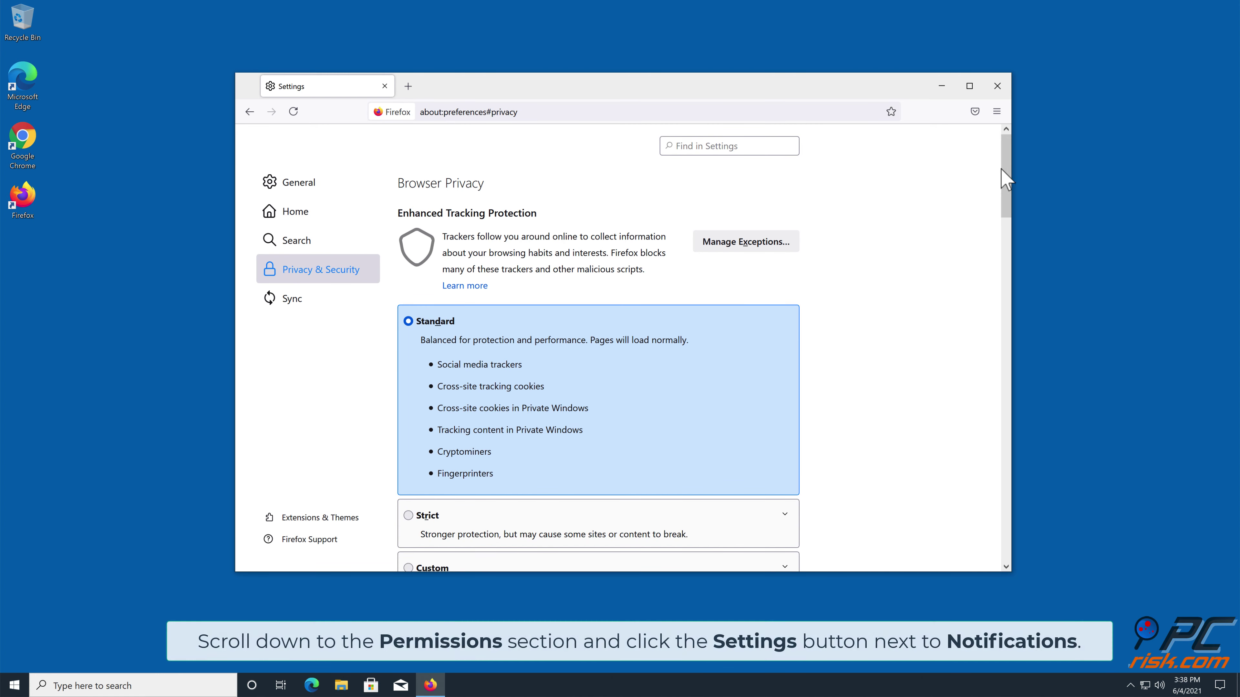
left_click_drag(1002, 169, 985, 396)
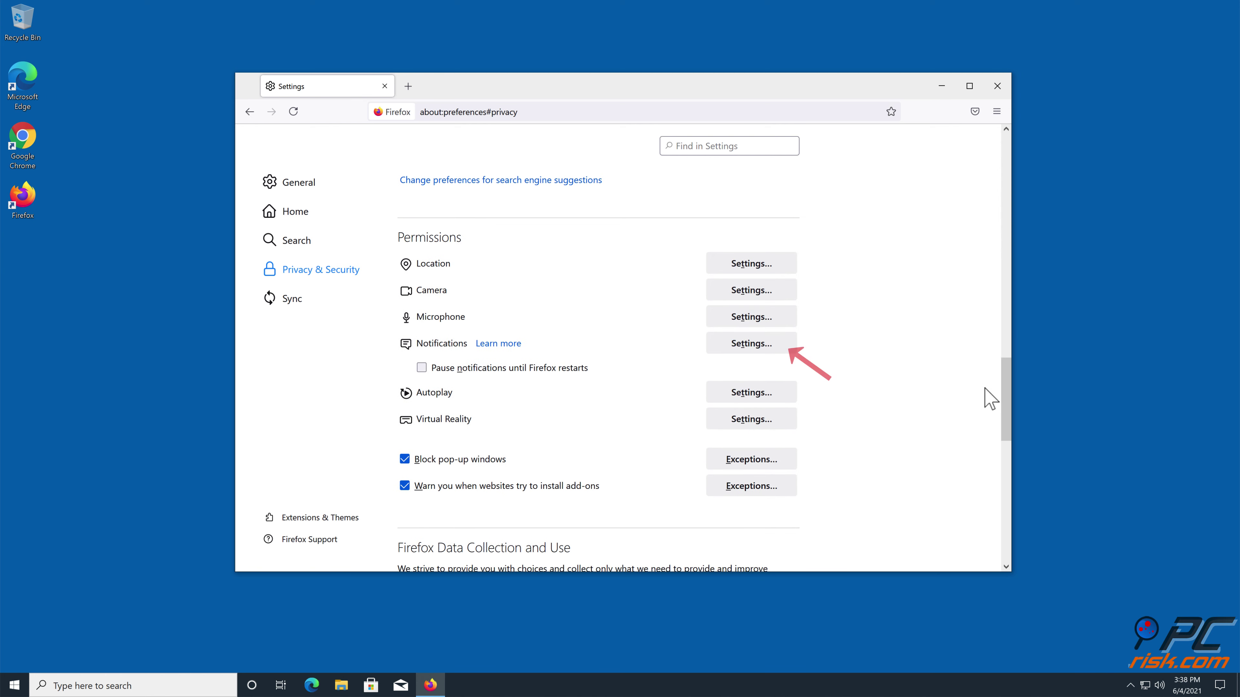
left_click(745, 344)
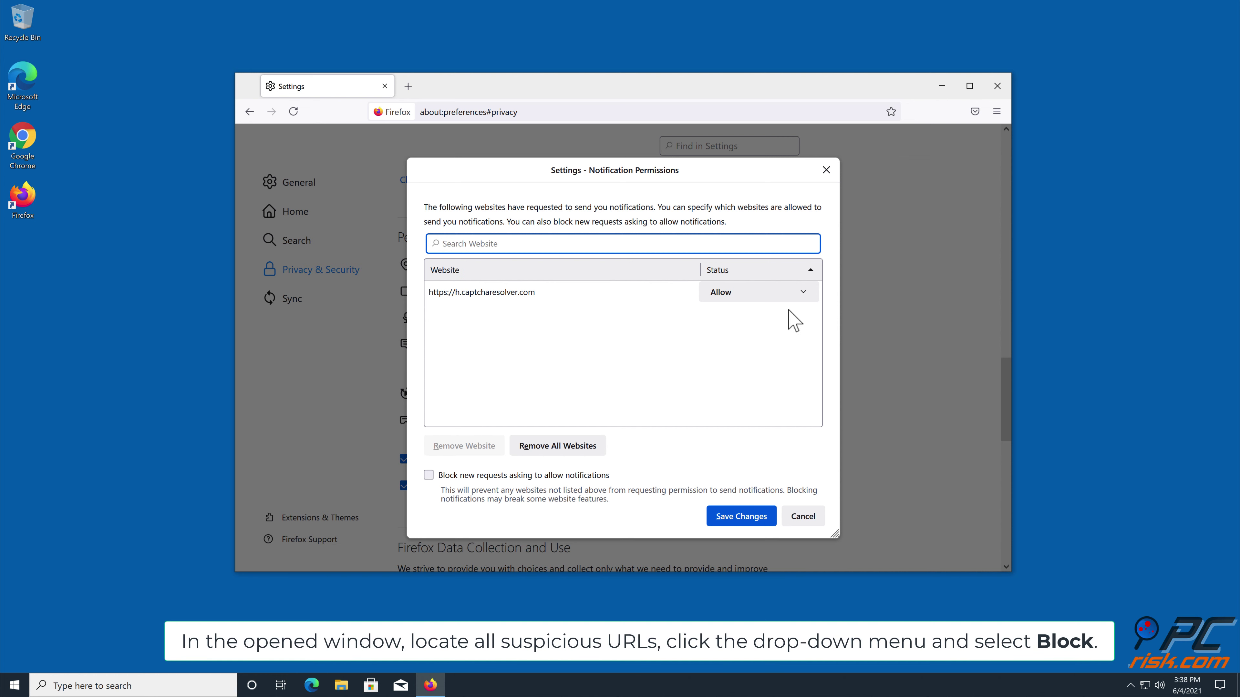
left_click(803, 293)
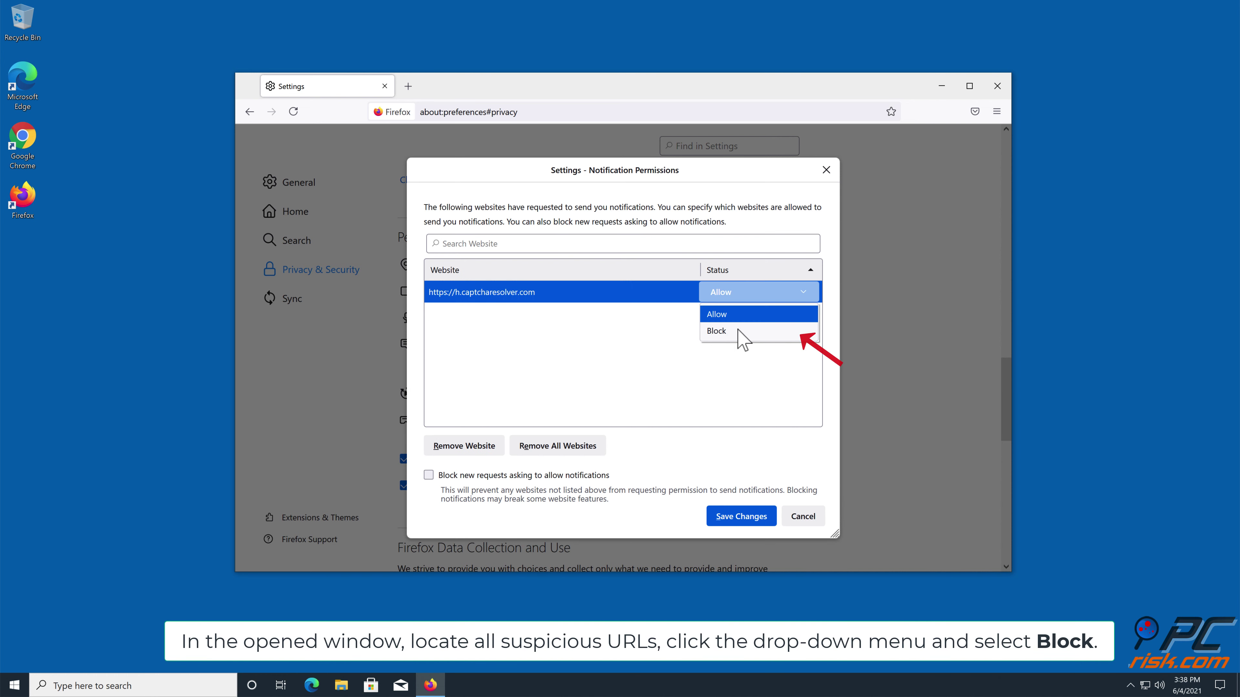